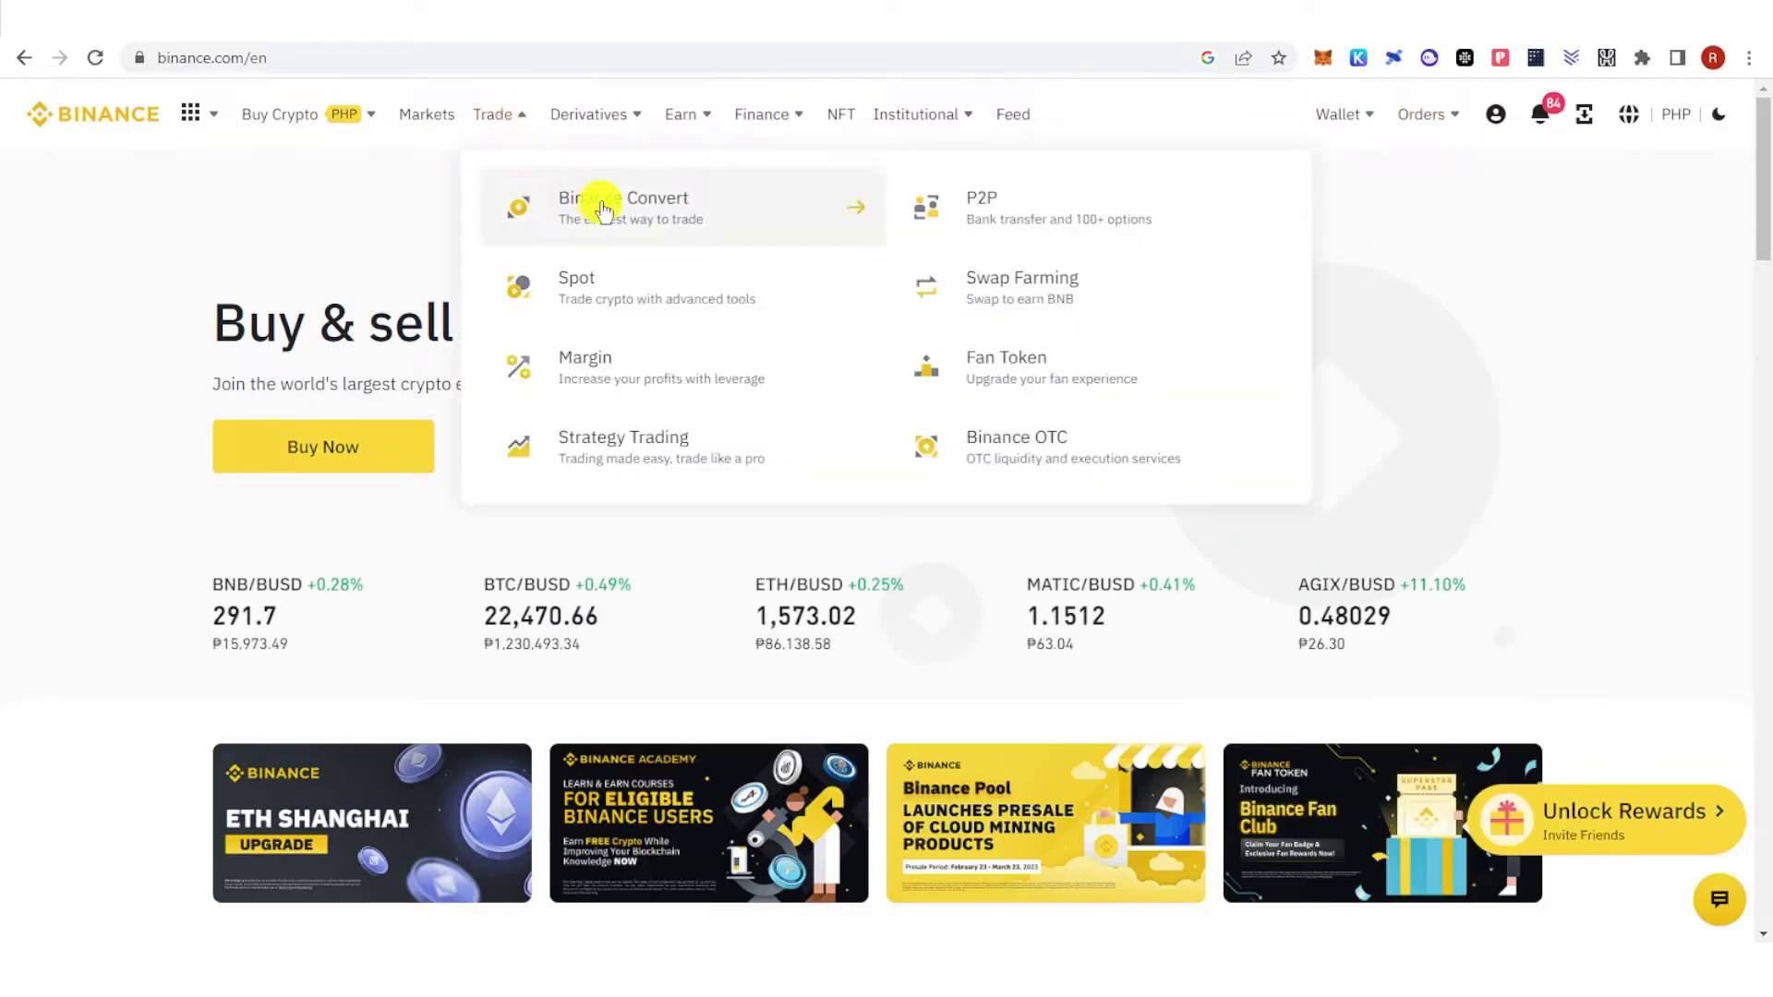
Open Binance Convert from the Trade menu to convert SLP from the spot wallet
left_click(609, 206)
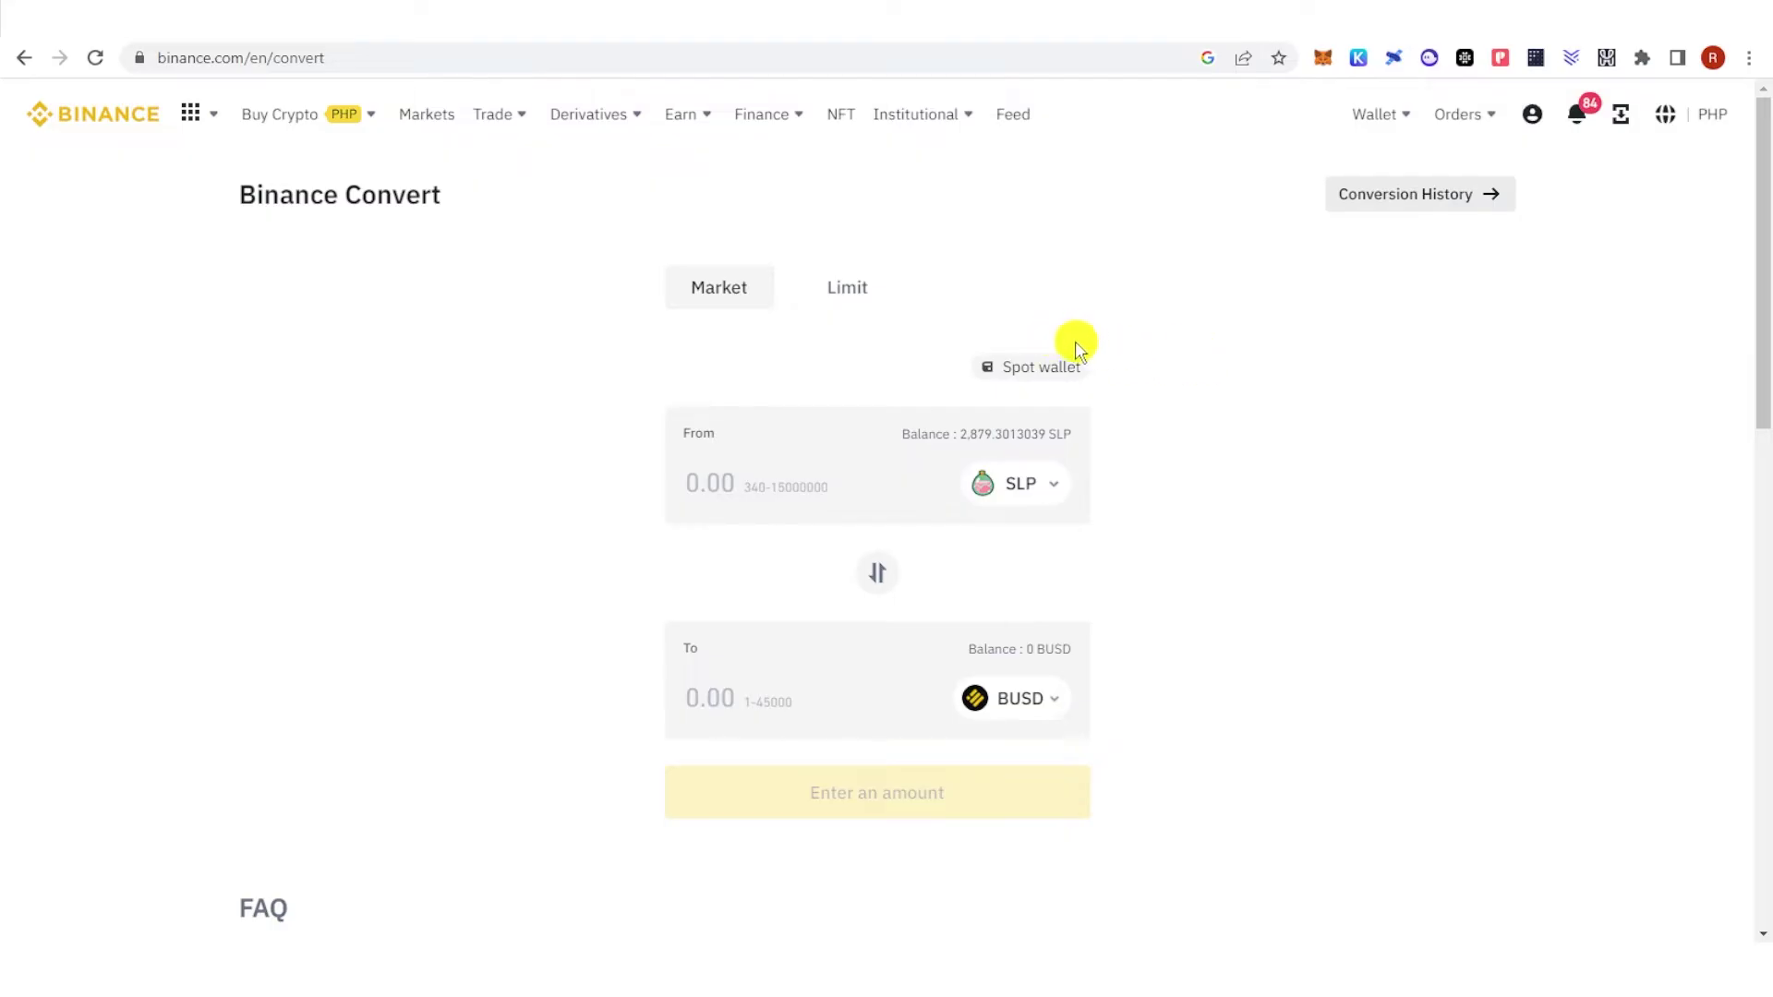
Keep the source on the spot wallet and enter the full 2879.3013039 SLP balance
left_click(1018, 367)
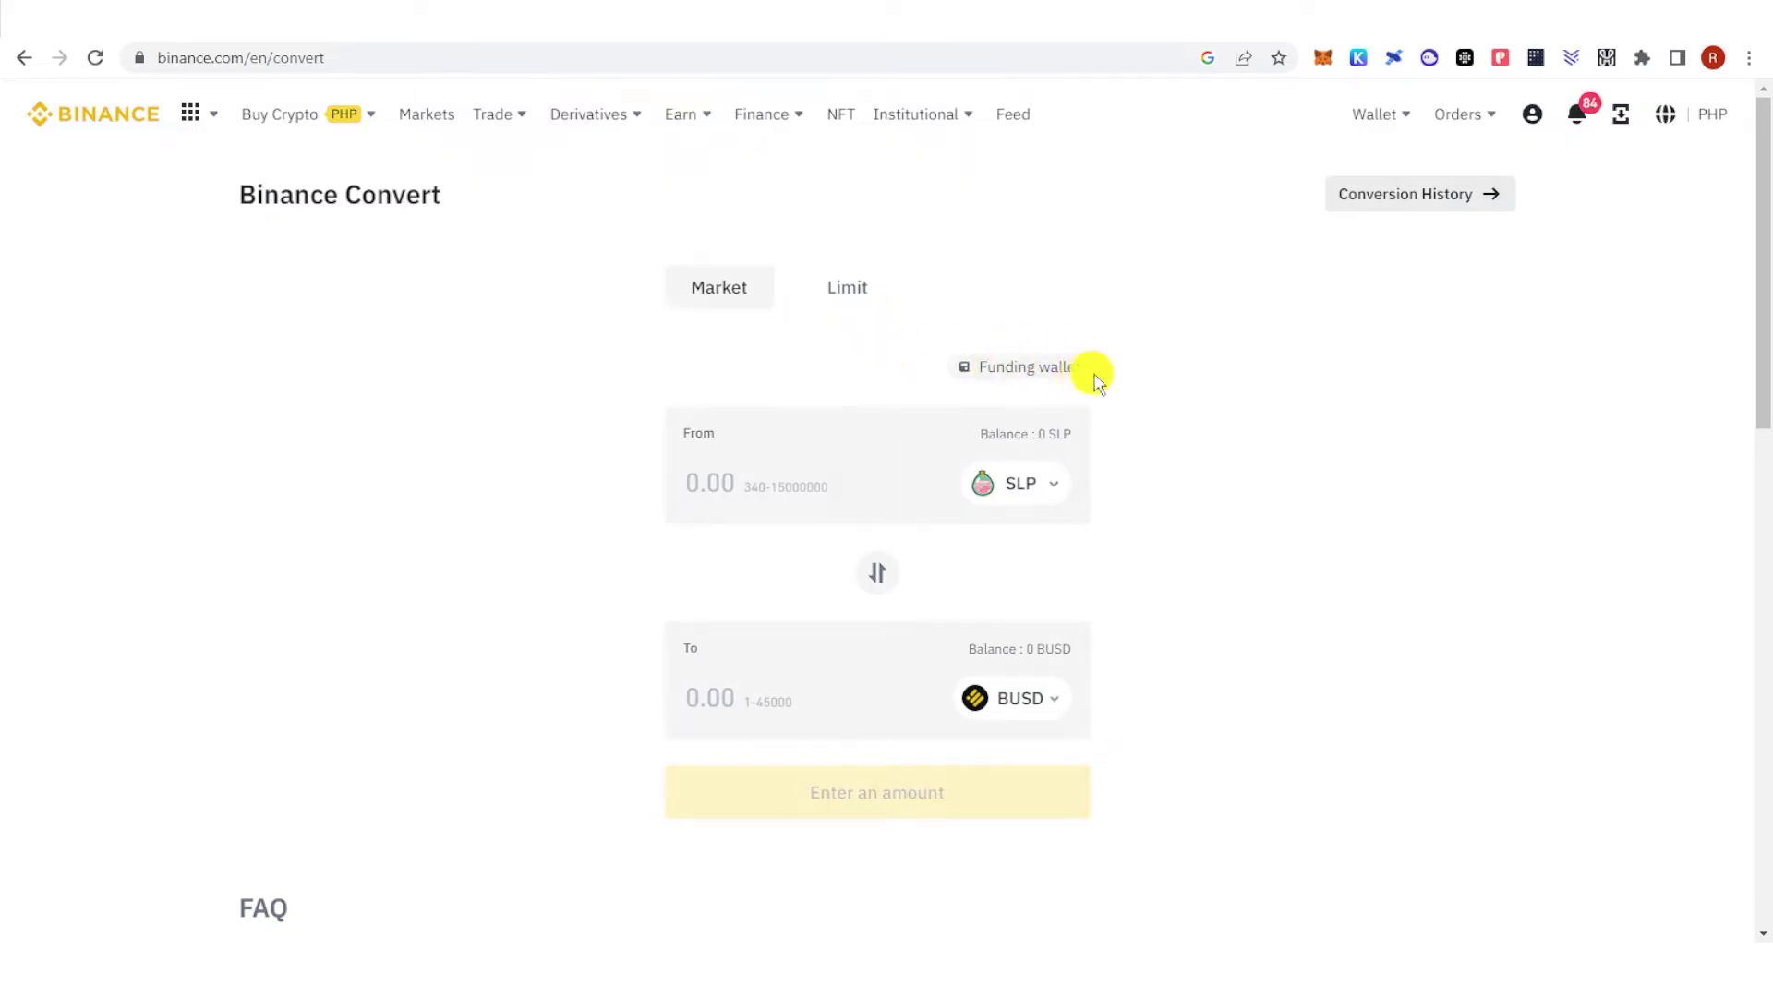
left_click(1018, 367)
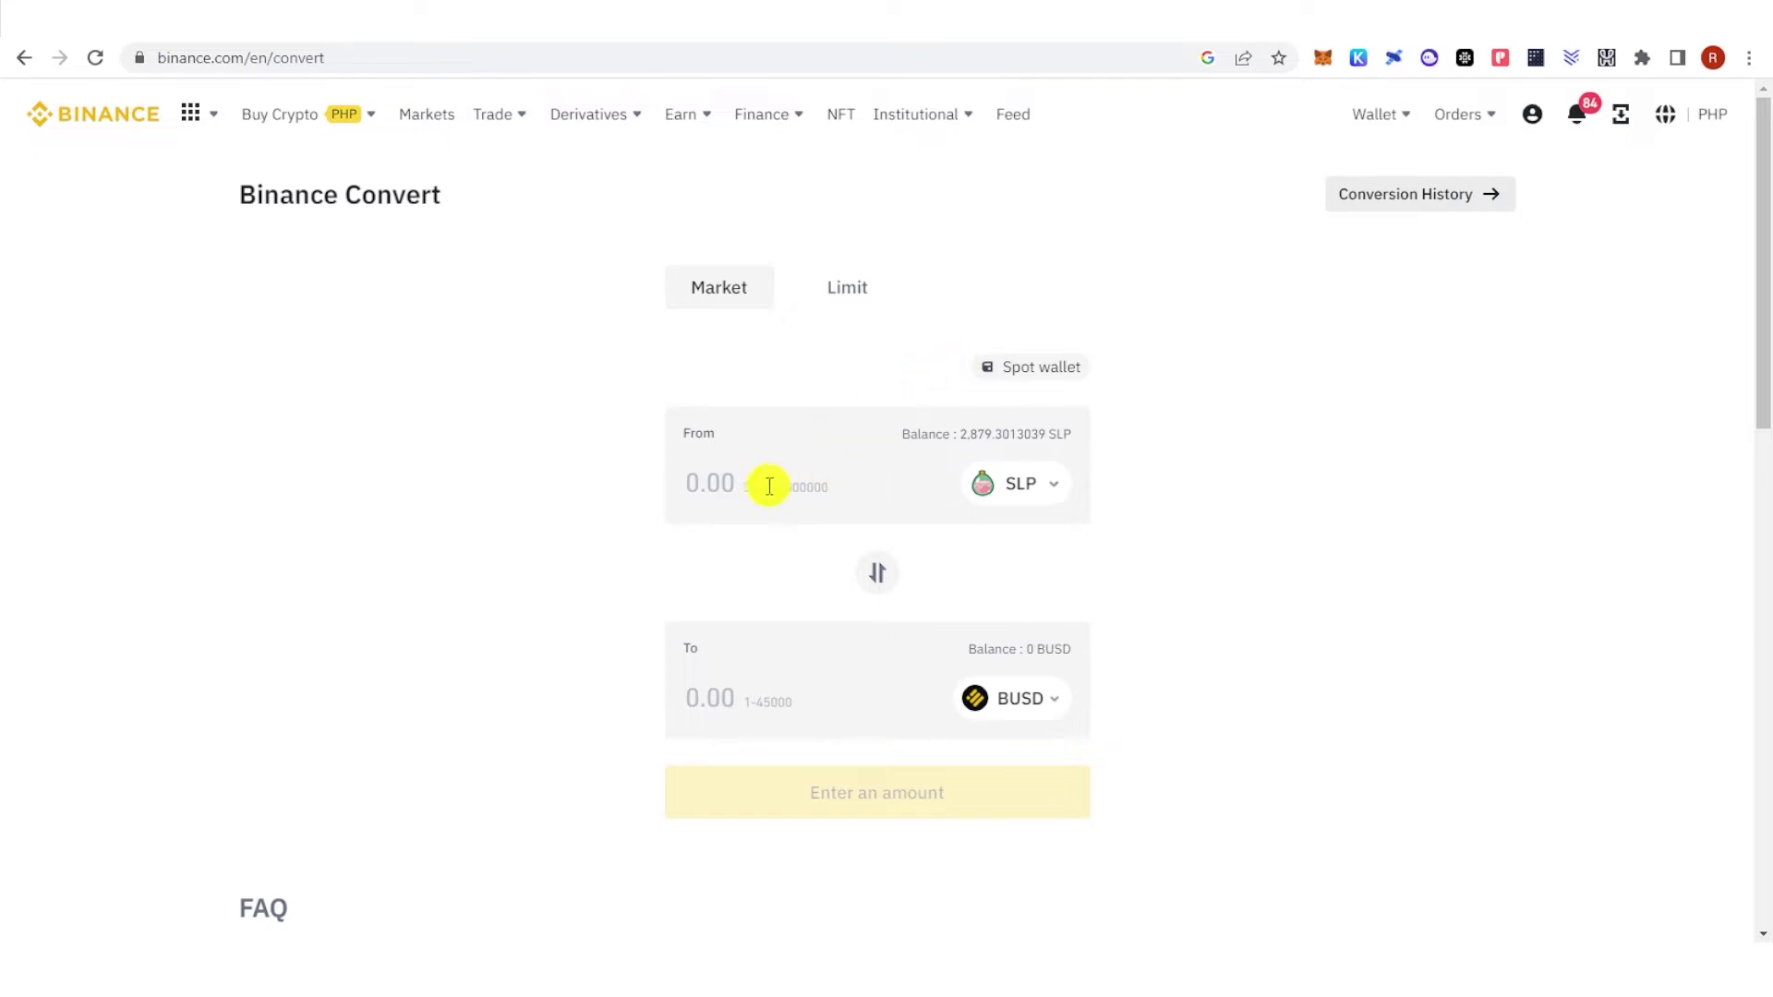
left_click(822, 483)
left_click(740, 390)
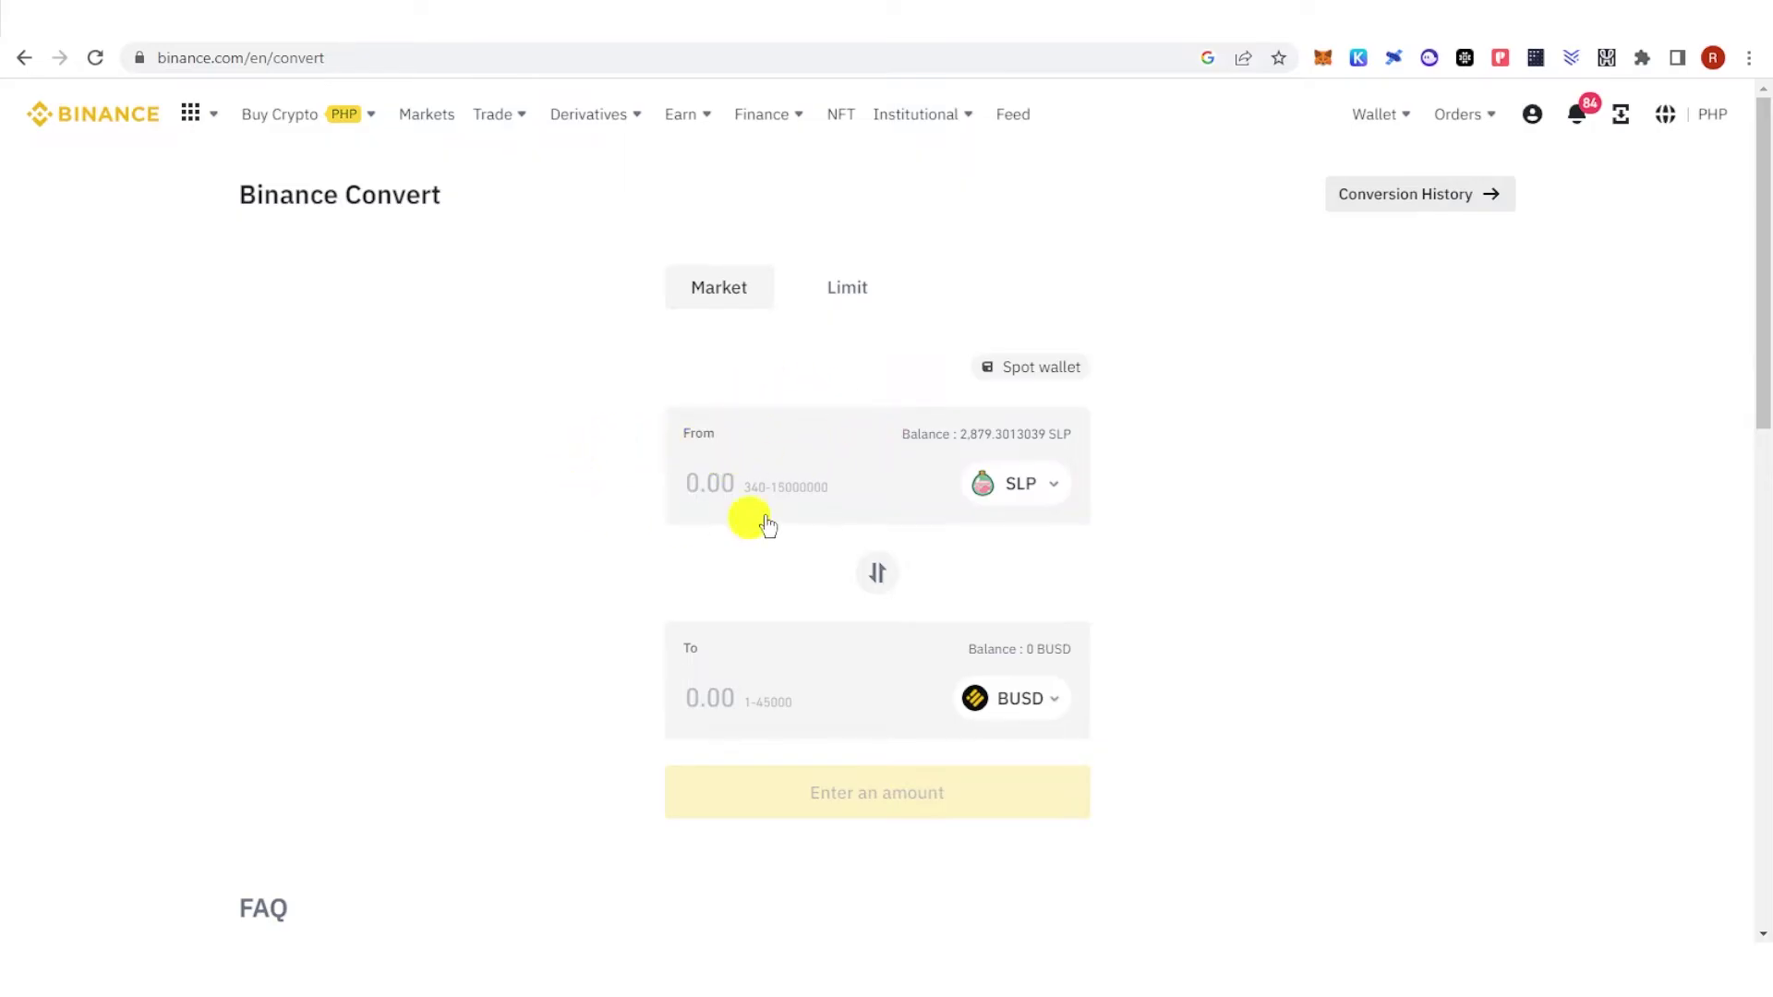
left_click(978, 436)
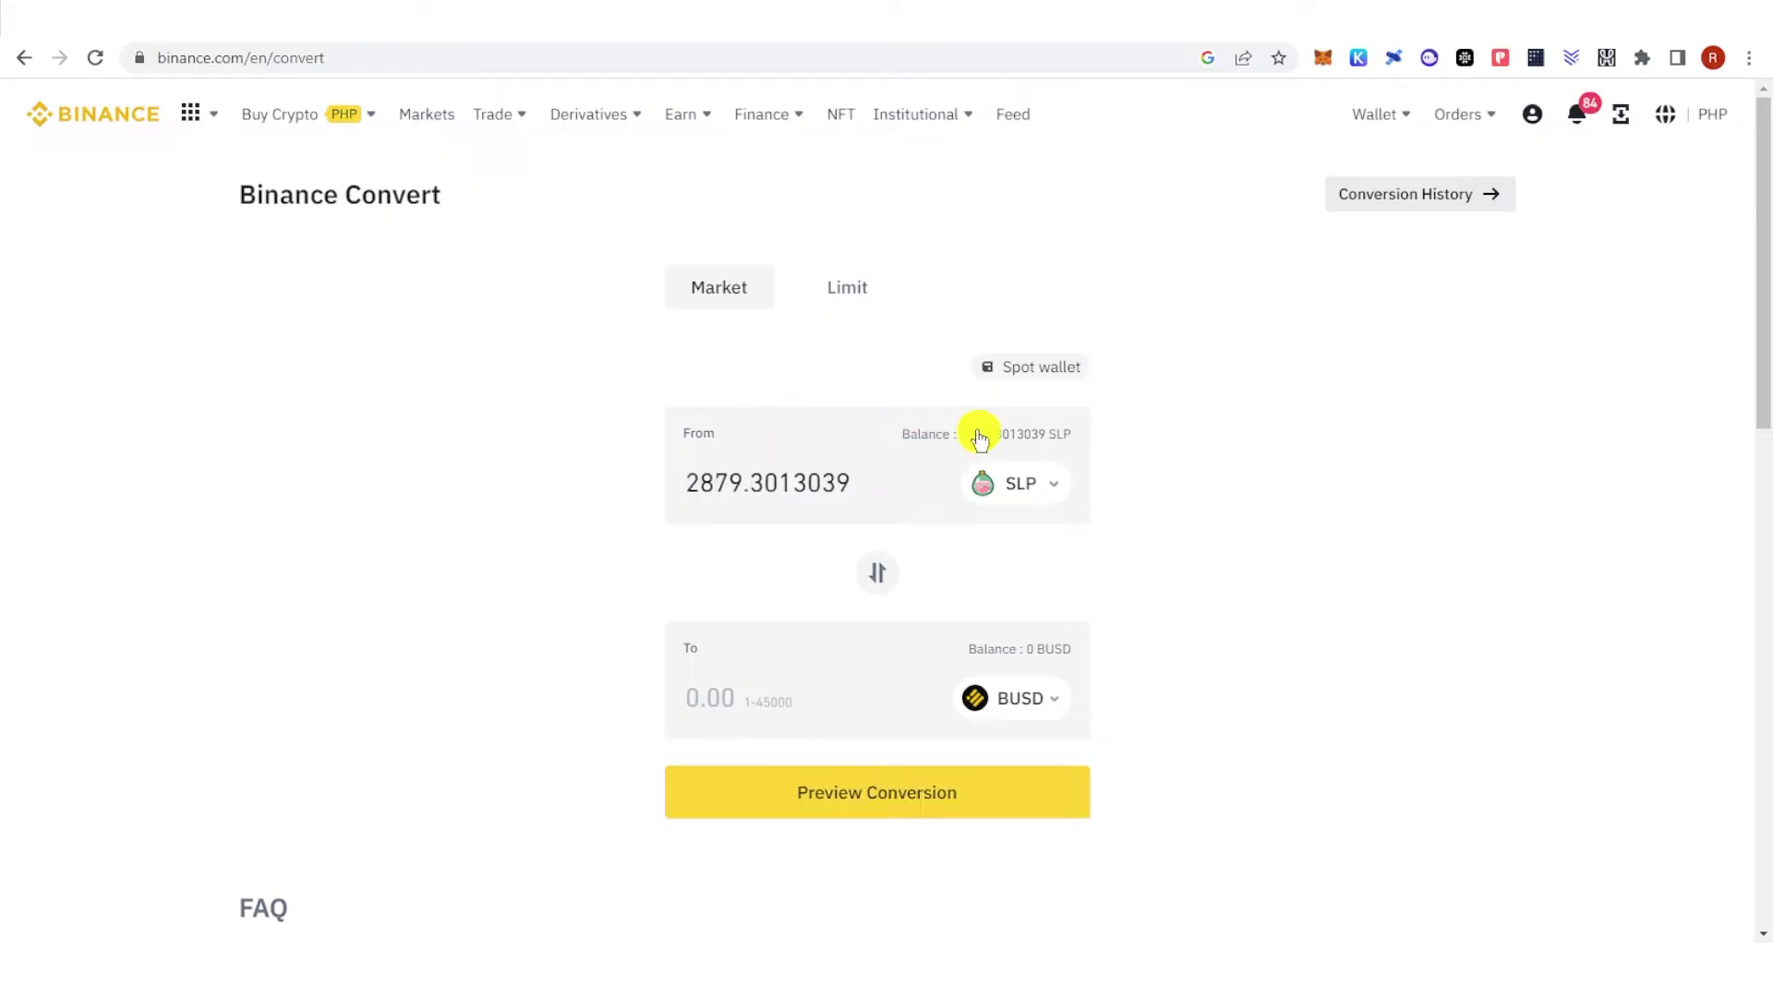
Search for and select USDT as the receiving currency, re-entering the full SLP balance
left_click(1008, 698)
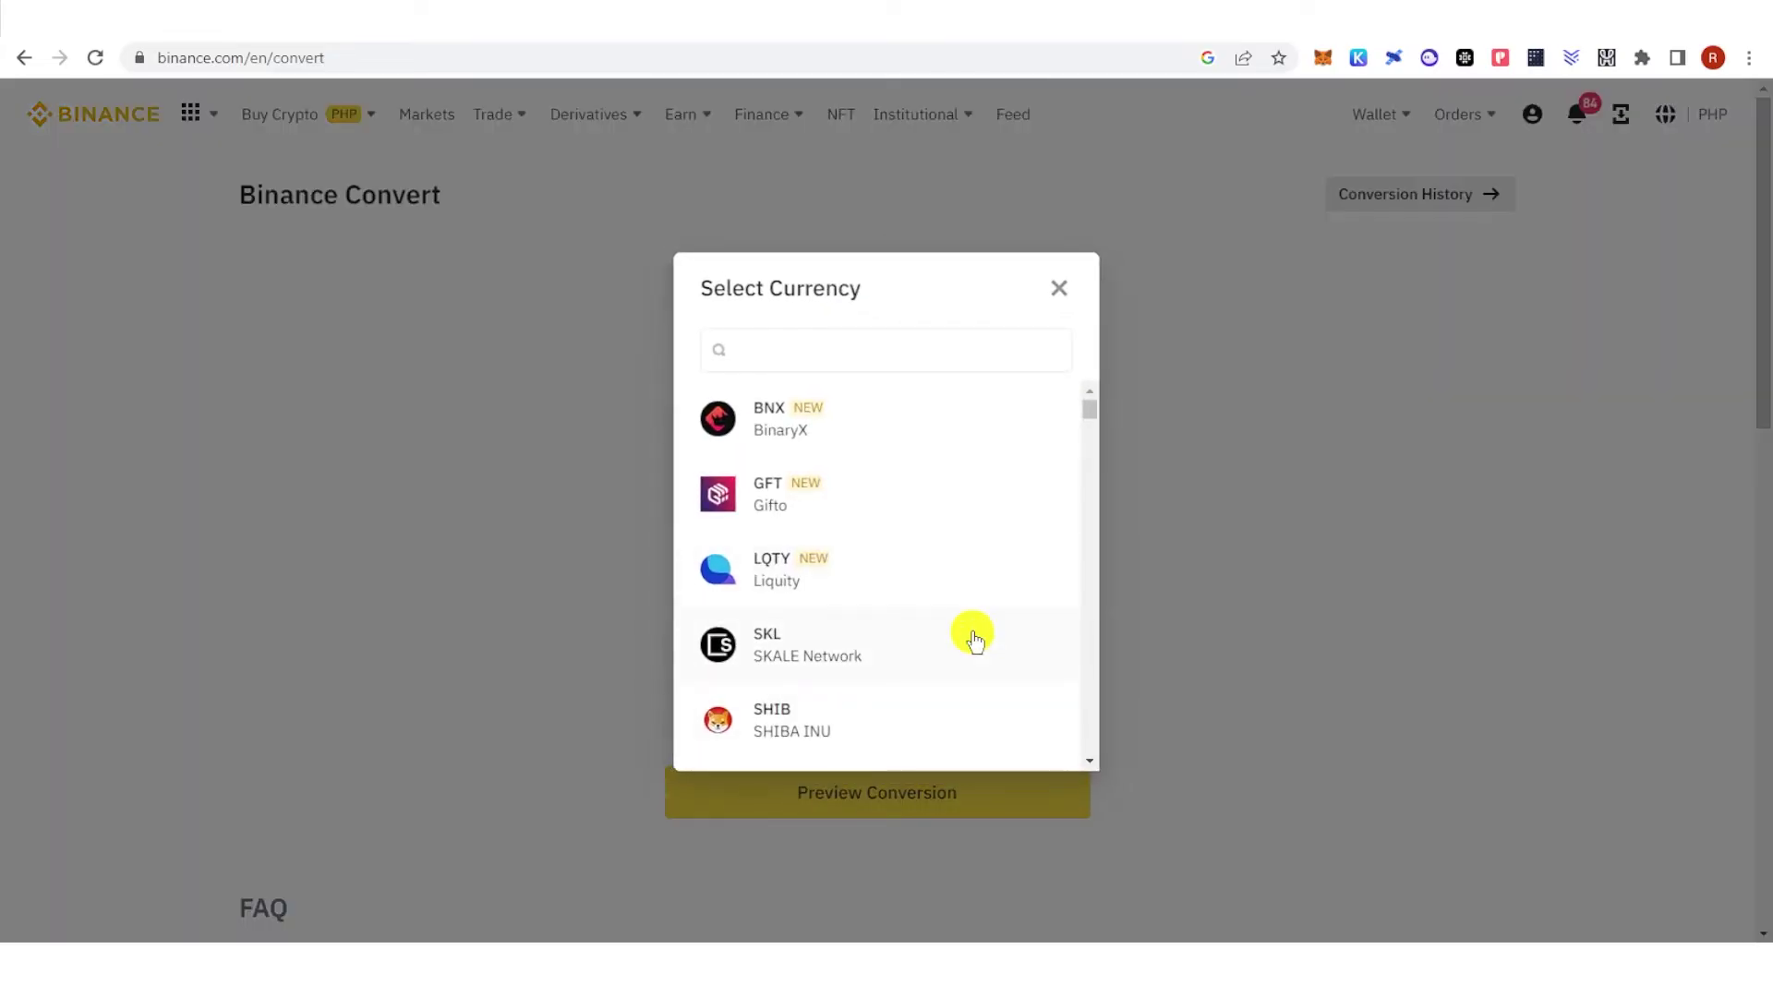
left_click(912, 358)
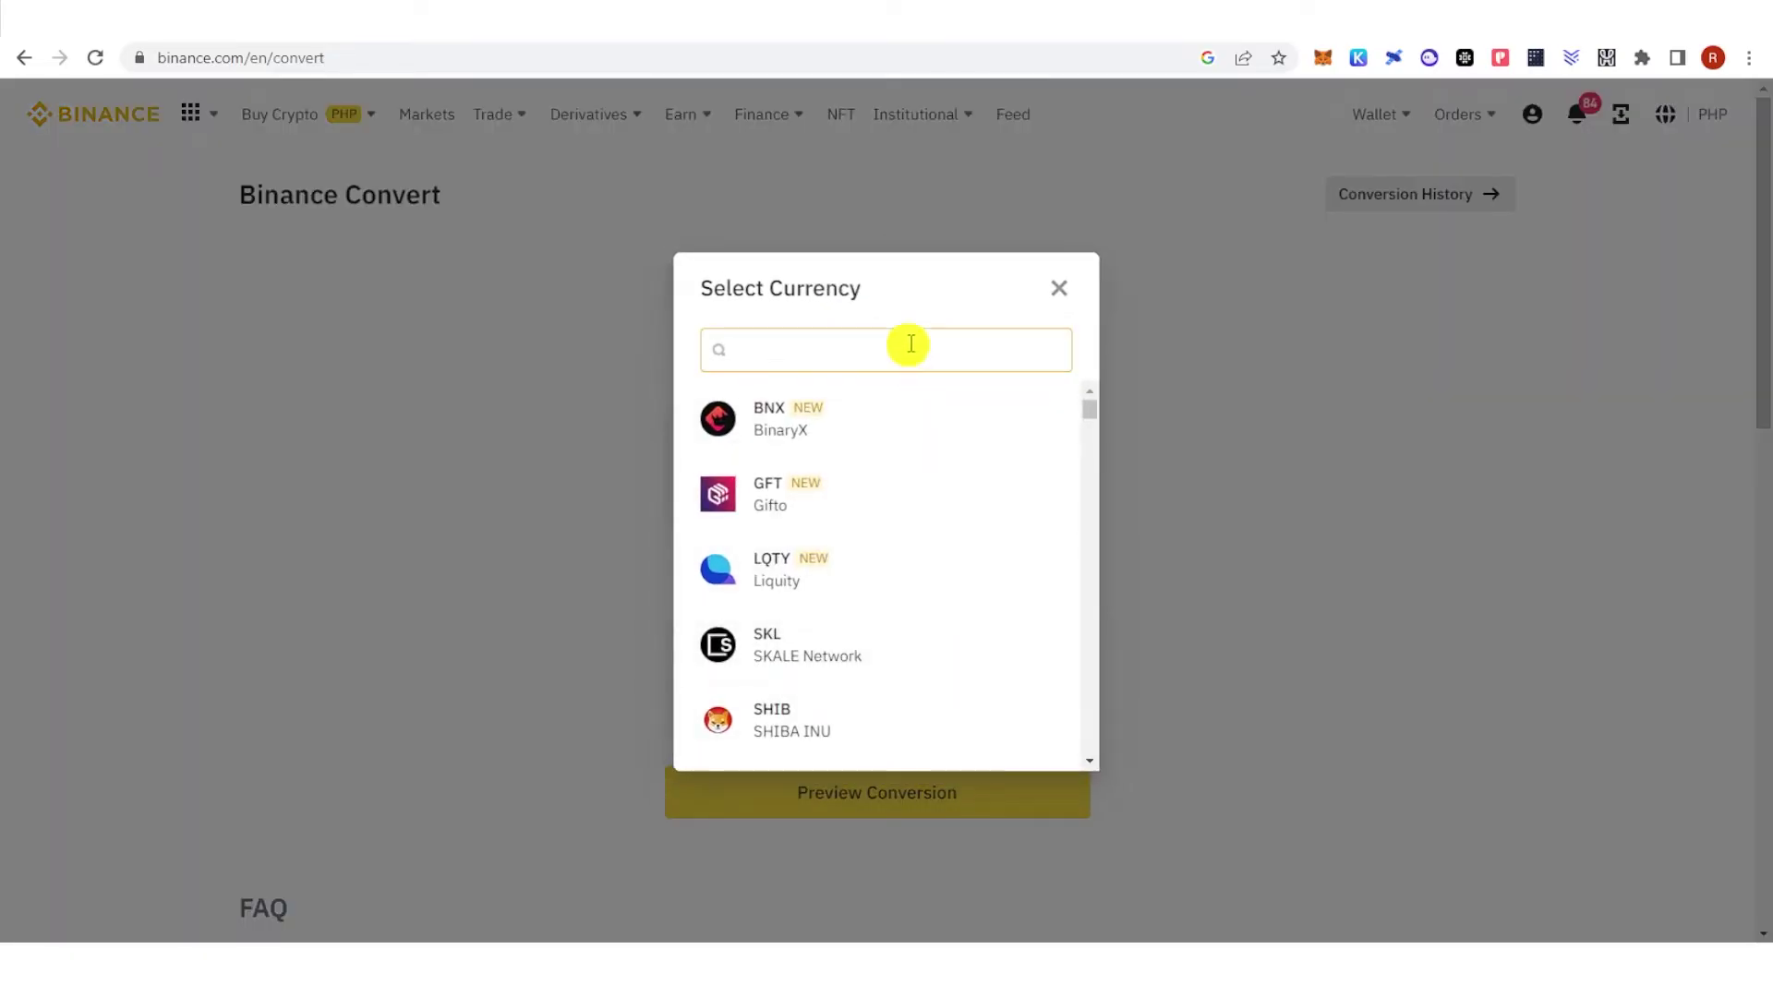
type("usdt")
left_click(918, 415)
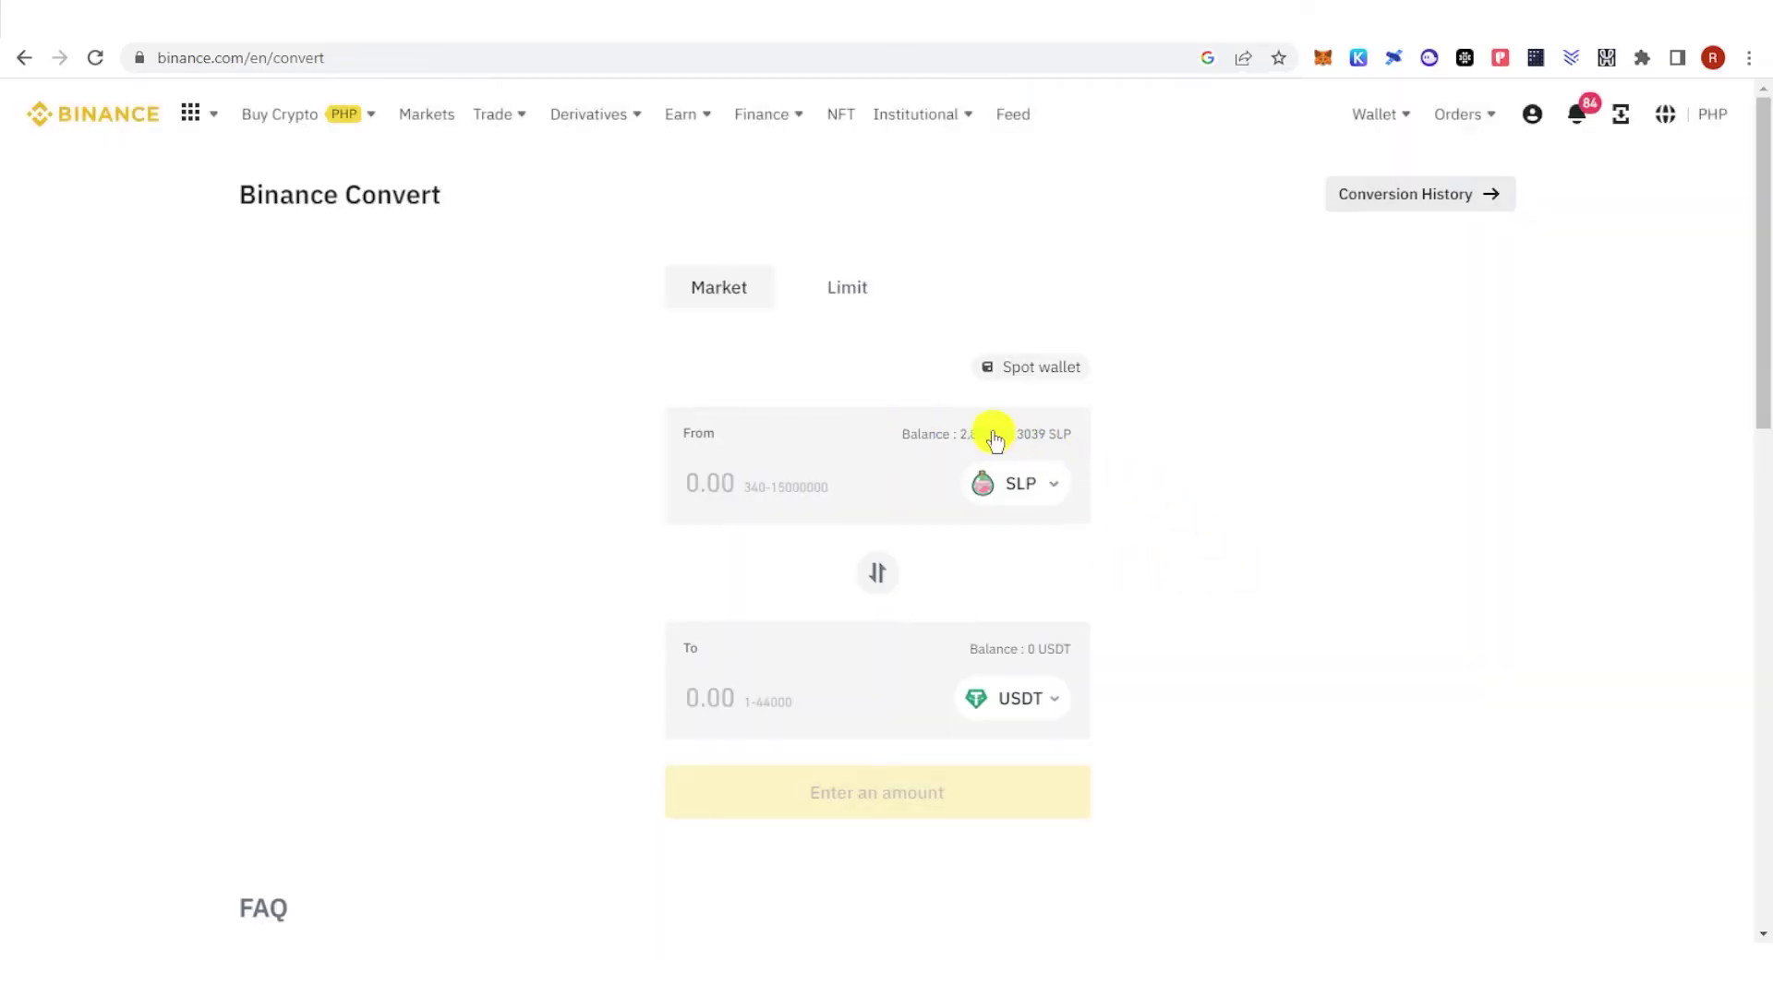
left_click(994, 435)
Preview and confirm converting 2879.3013039 SLP into 8.45848477 USDT, then go to the wallet
left_click(859, 792)
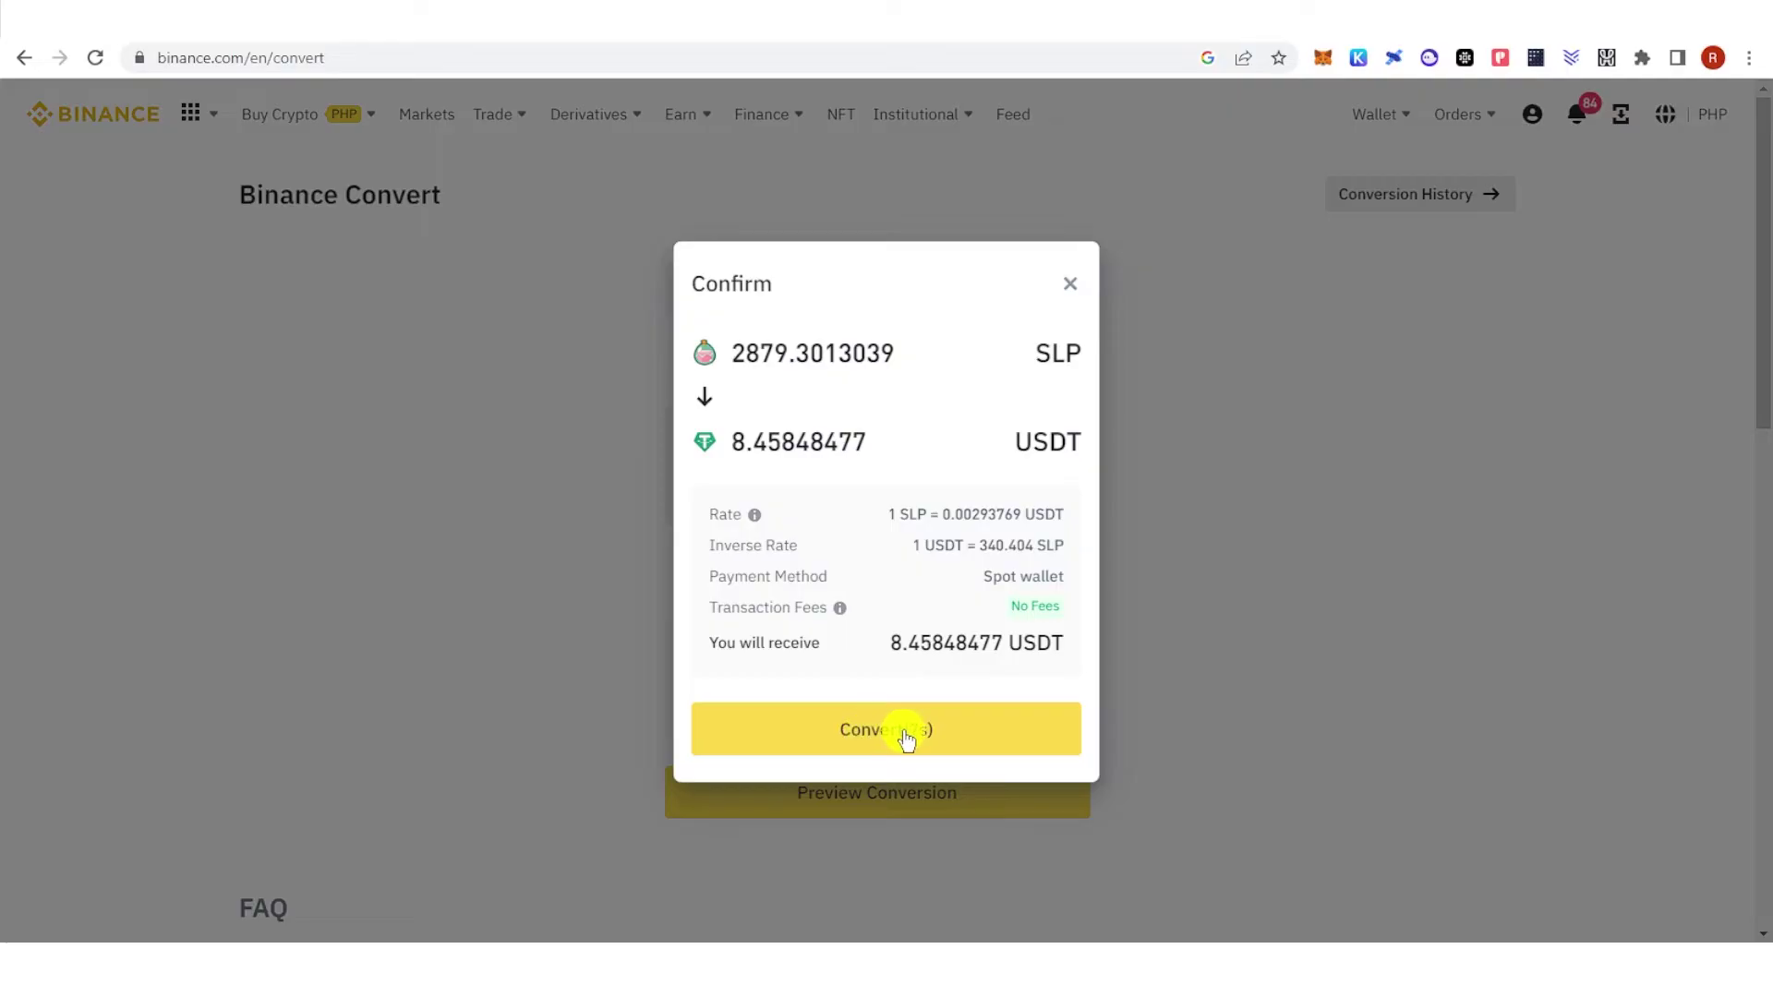
left_click(905, 735)
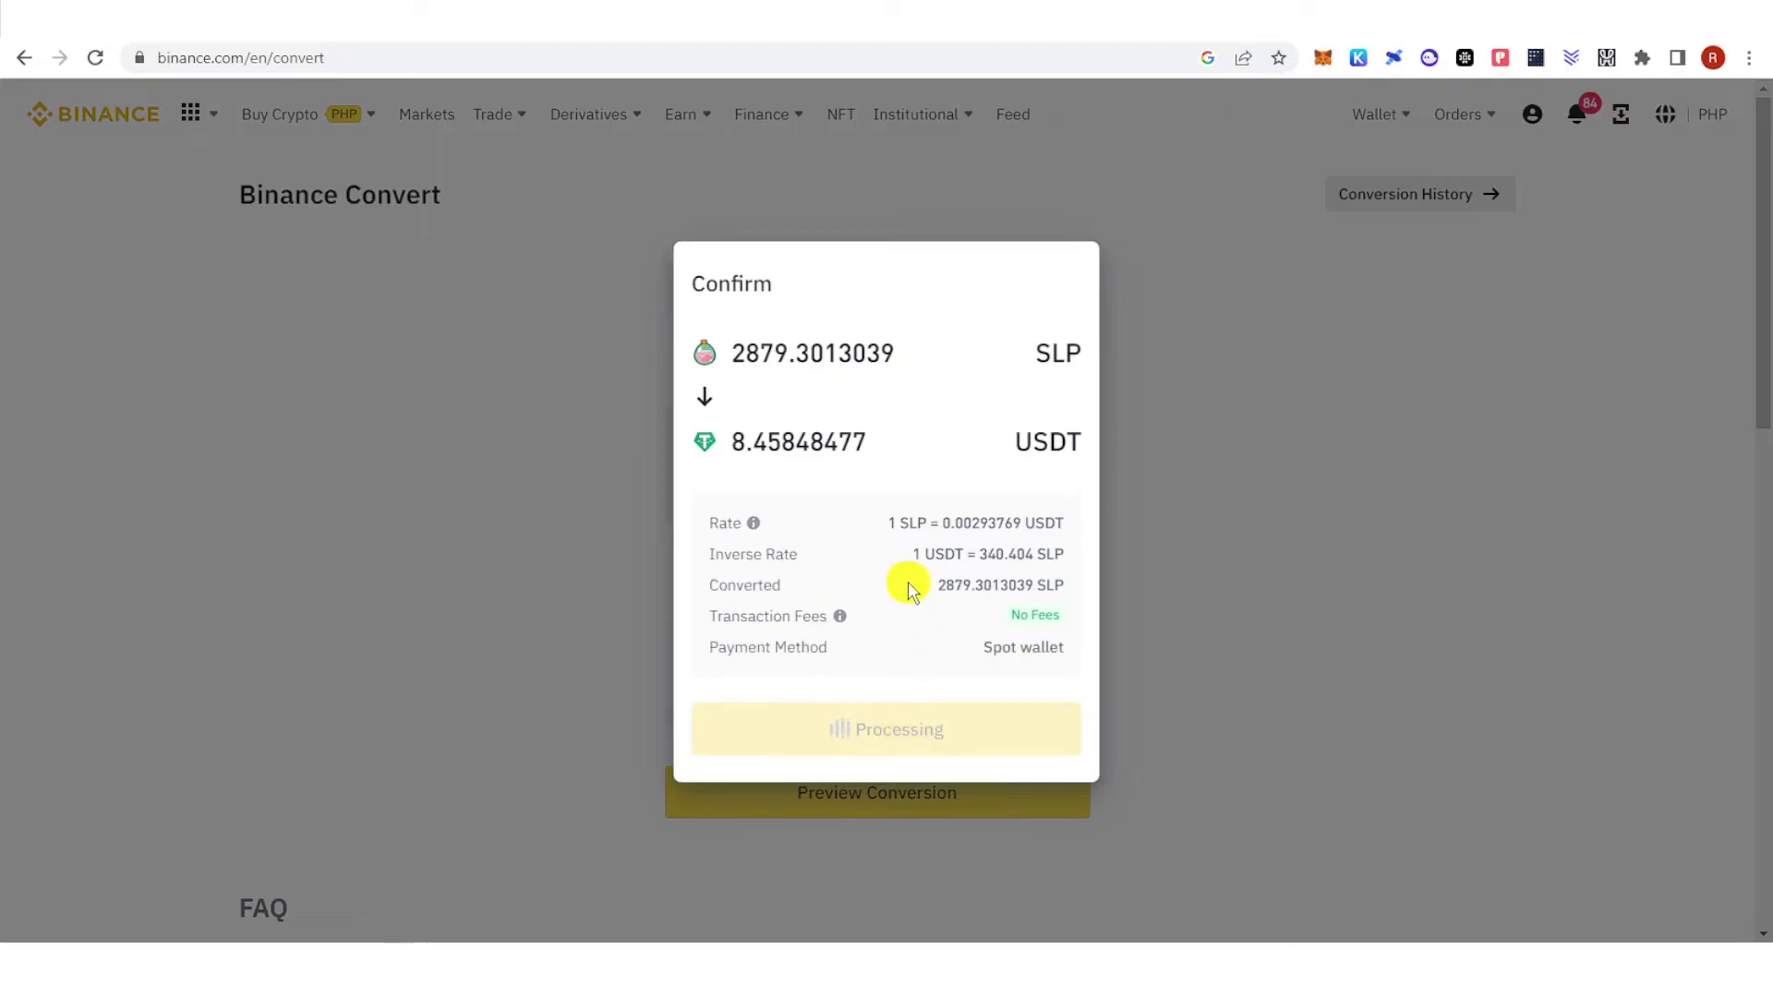
left_click(799, 709)
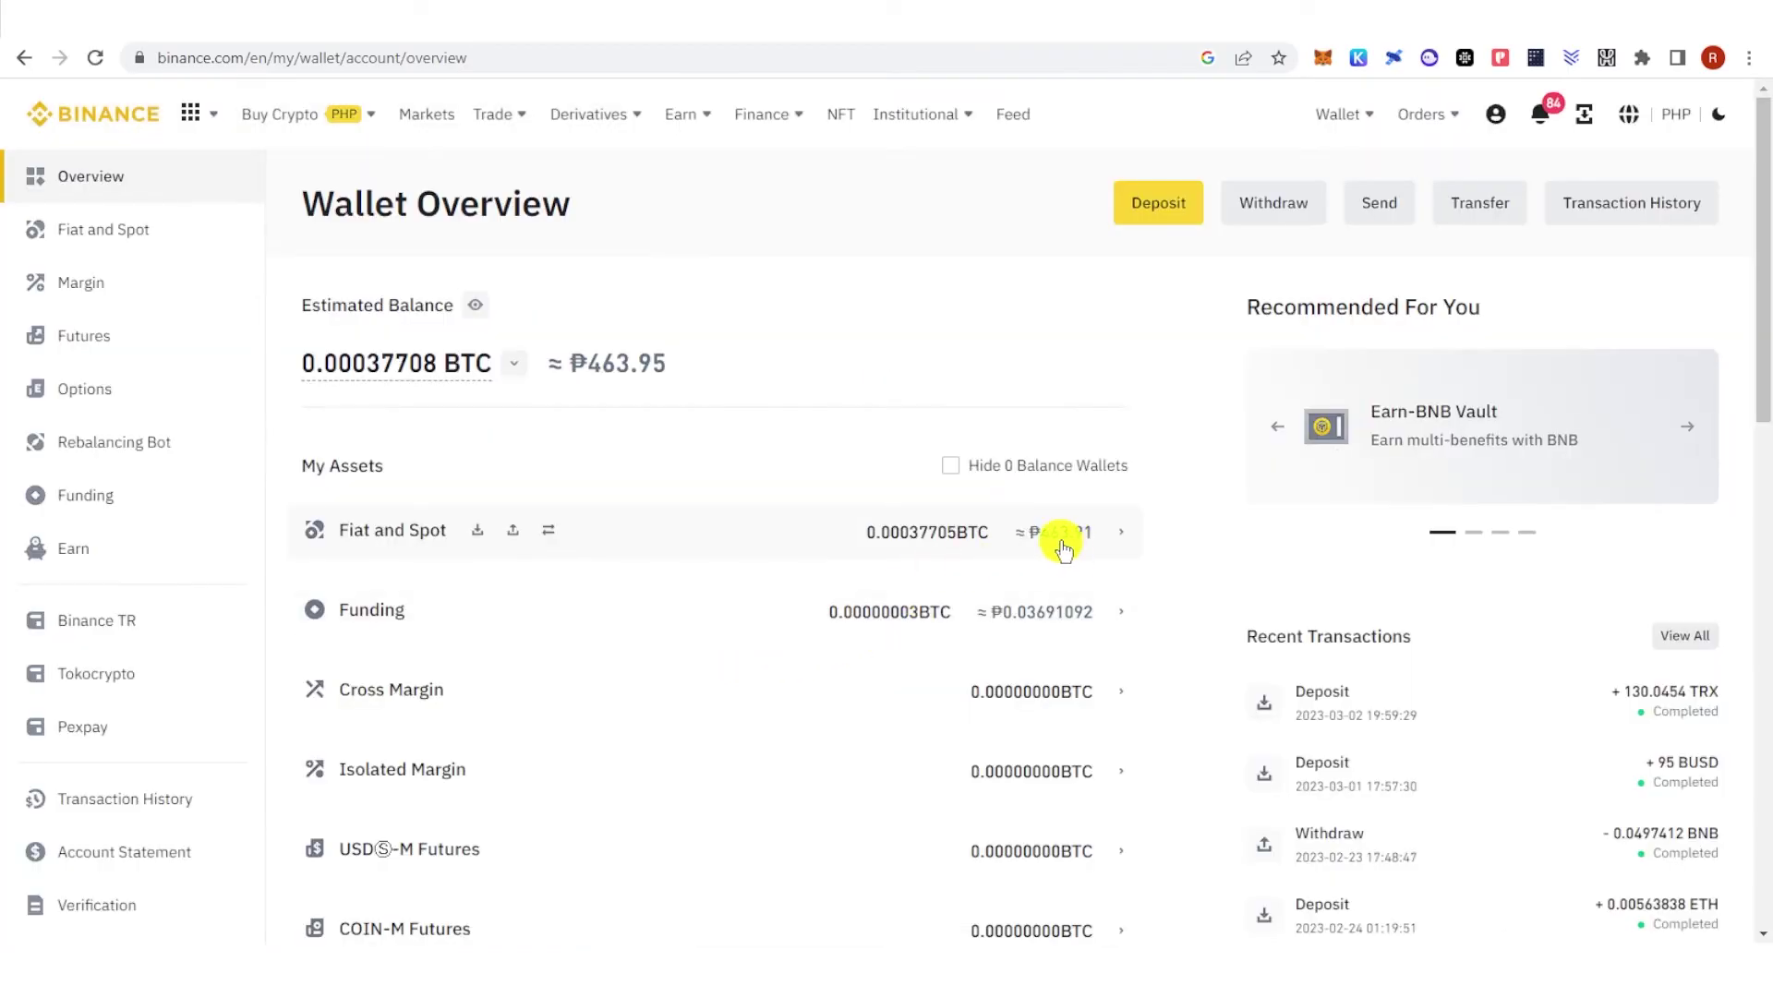
Open the Fiat and Spot wallet to check the 8.45848477 USDT balance
left_click(1061, 538)
scroll(859, 831, "down", 1)
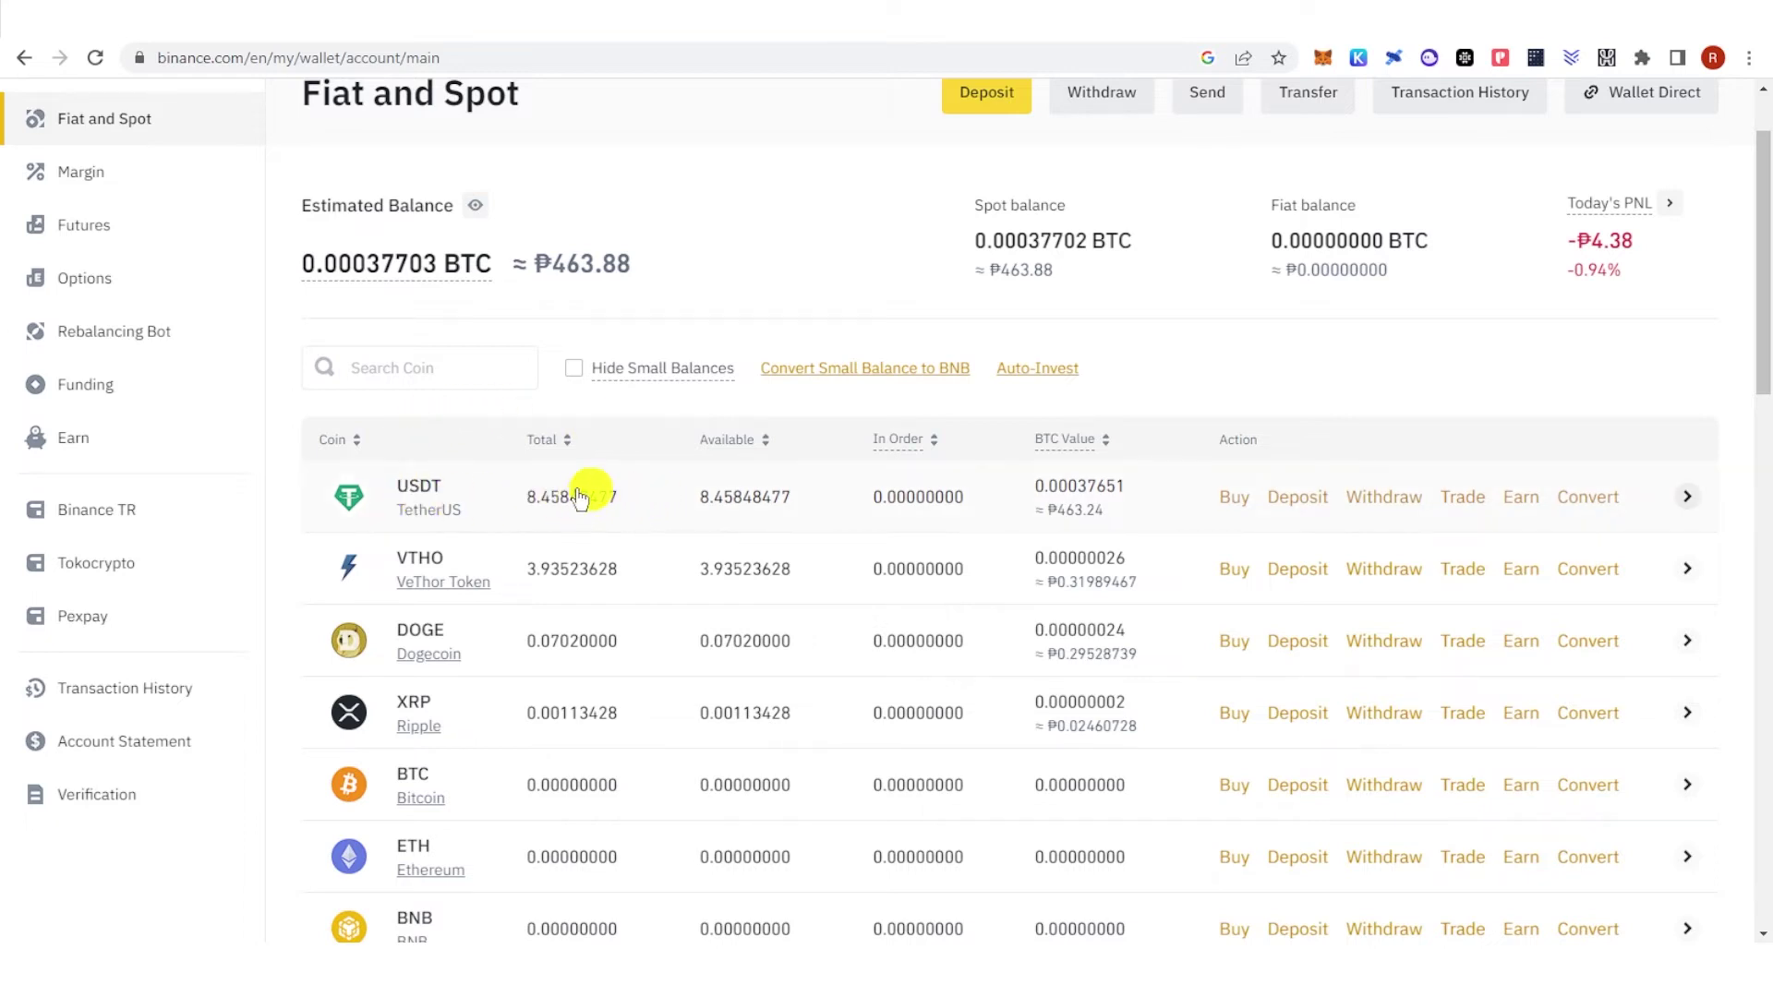
scroll(527, 505, "up", 1)
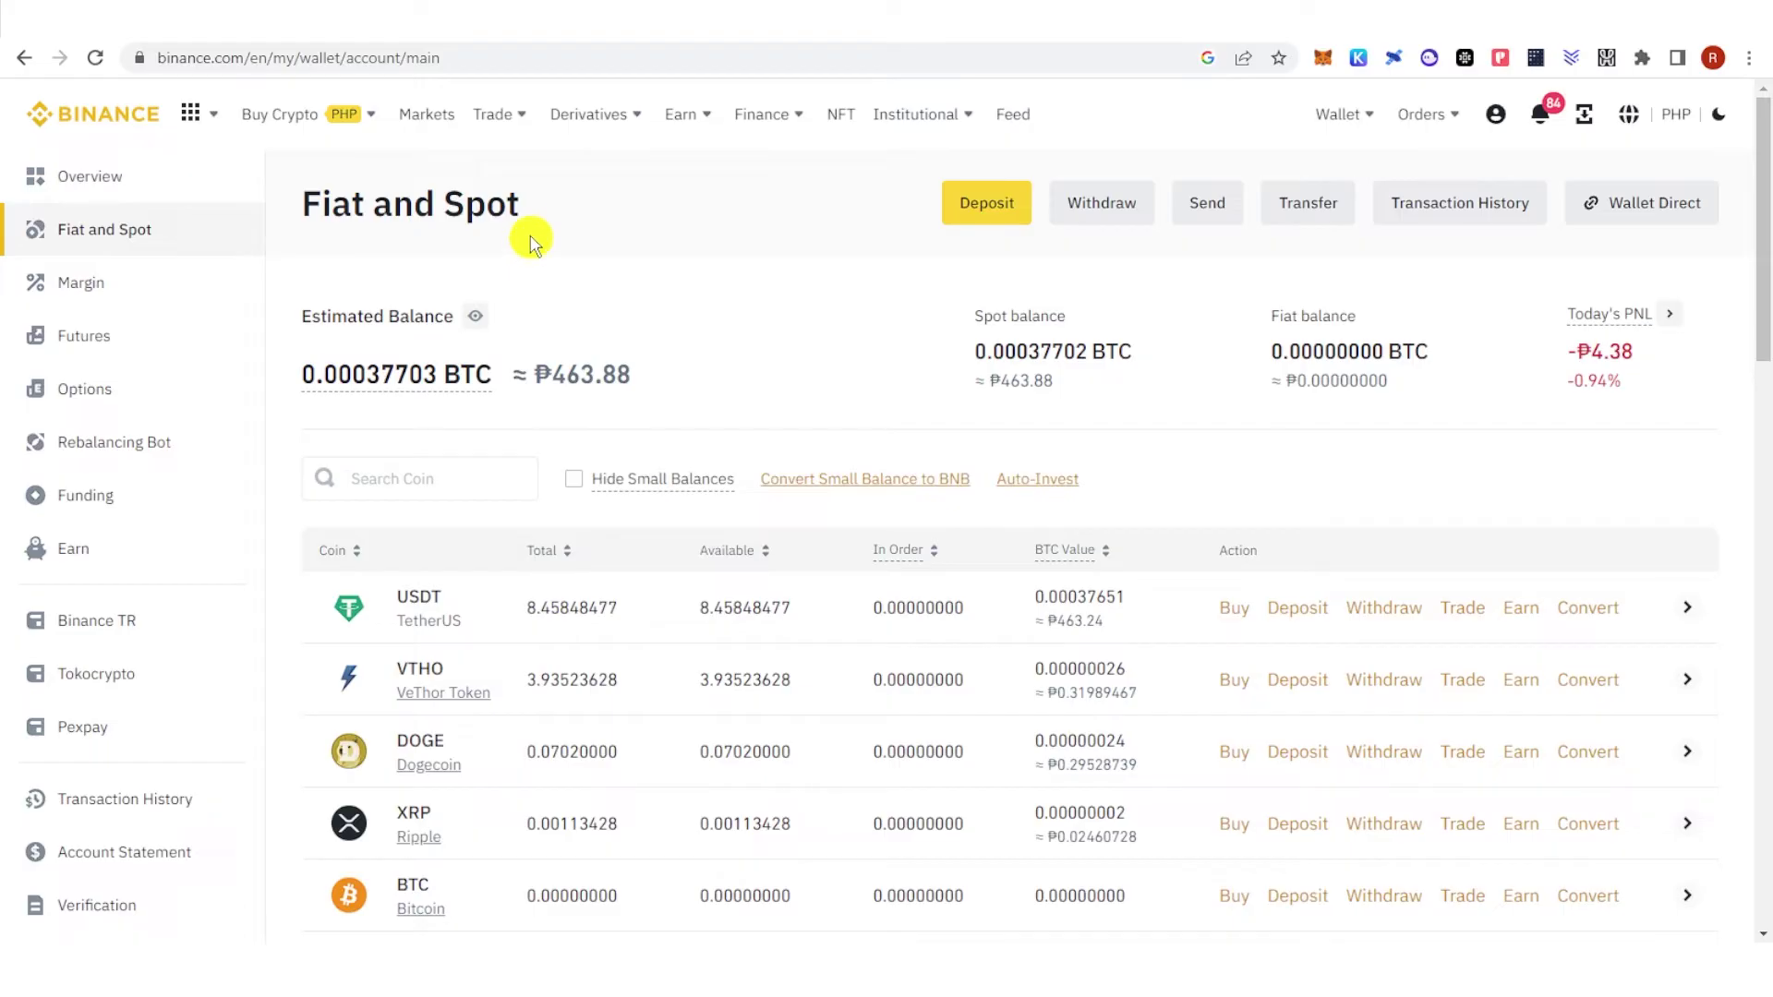
mouse_move(498, 114)
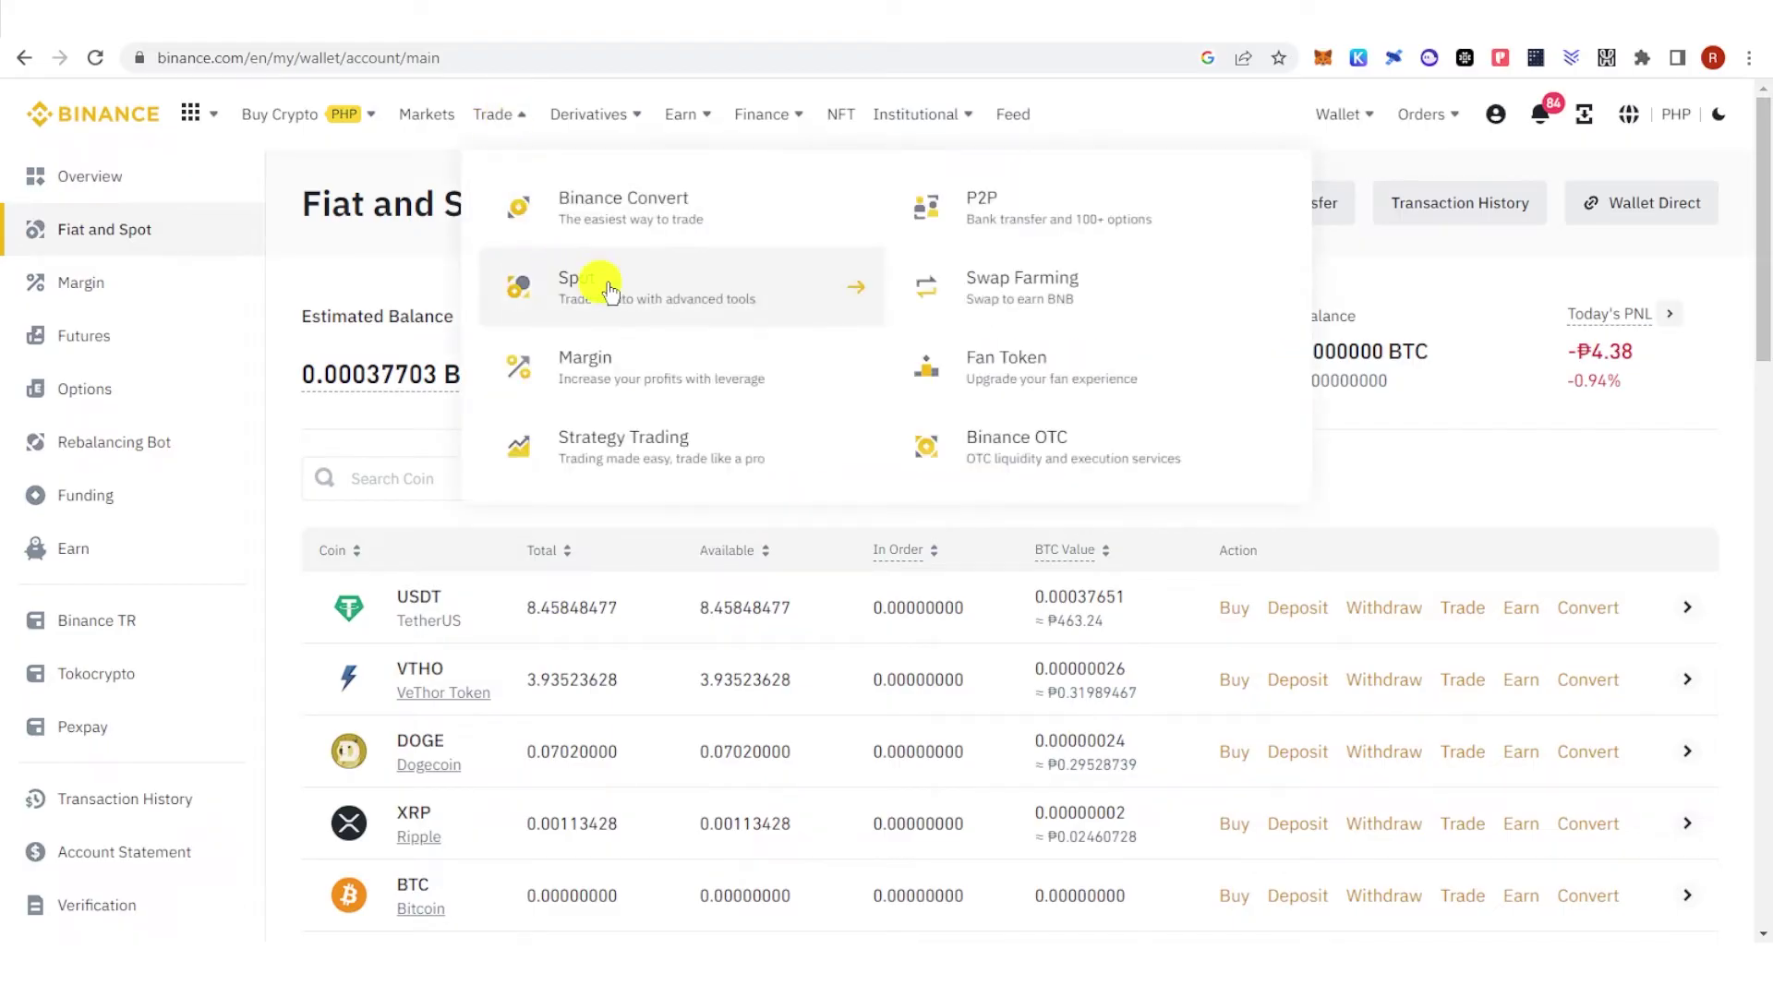
Open spot trading and load the SLP/USDT pair via the pair search
left_click(651, 286)
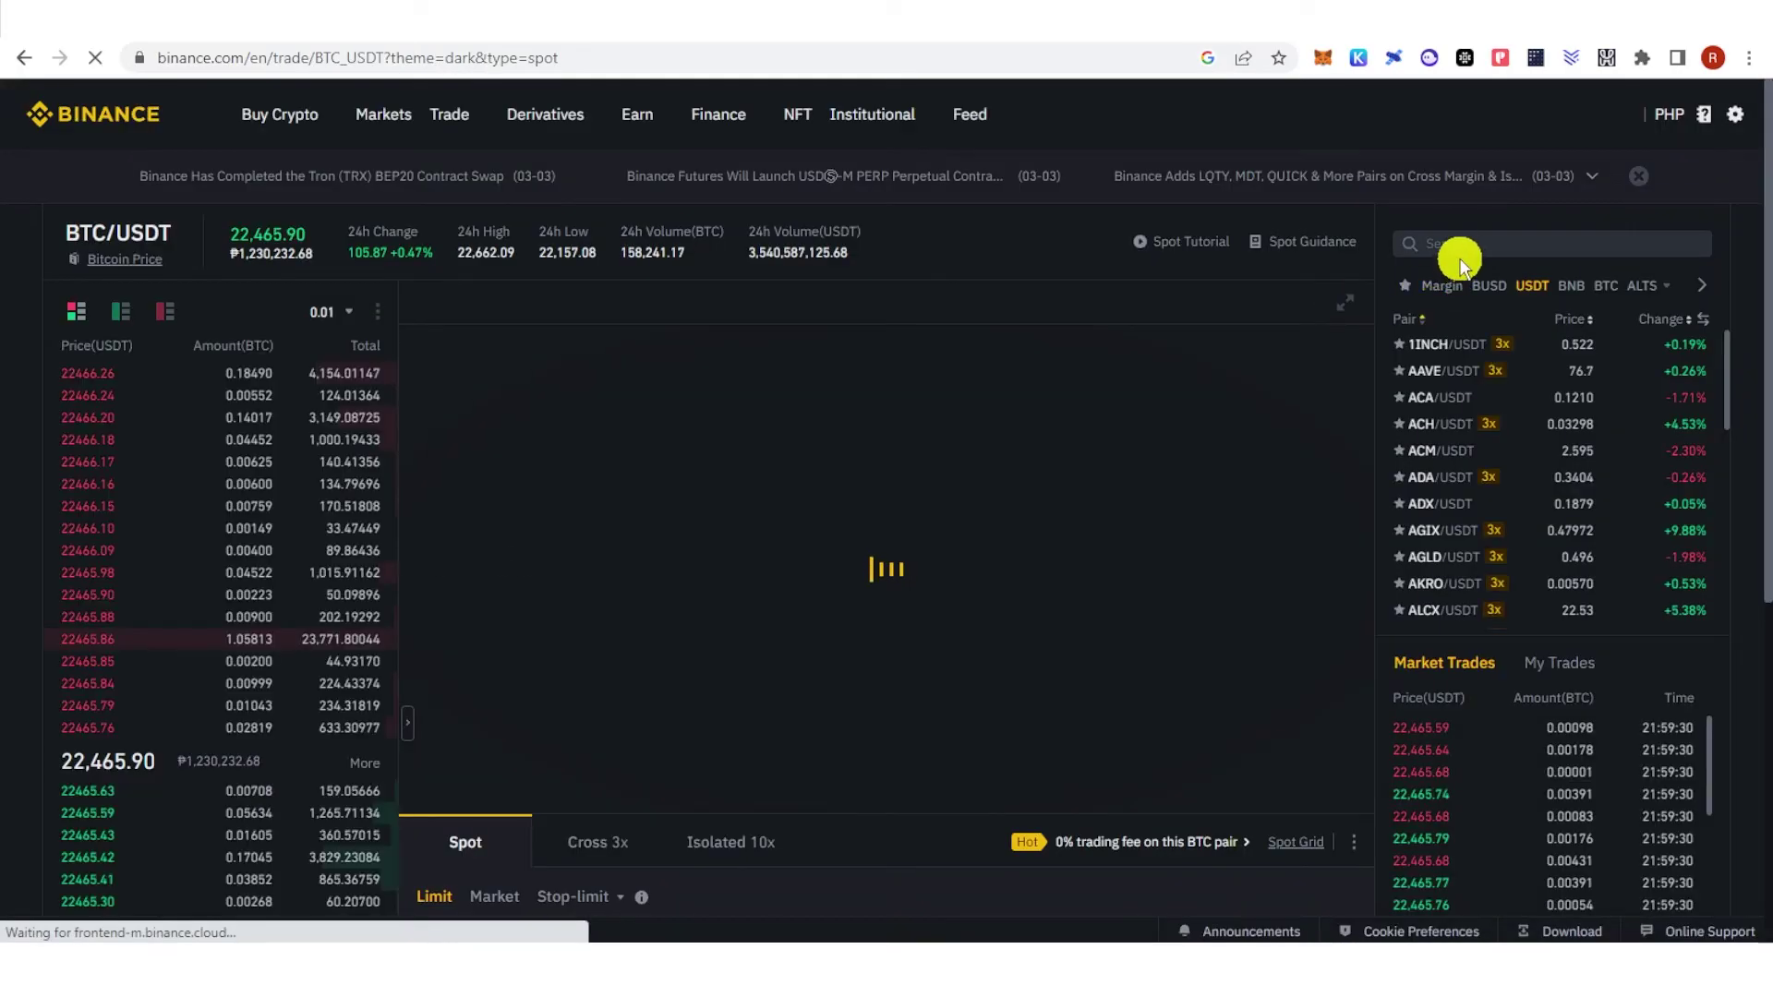
left_click(1471, 244)
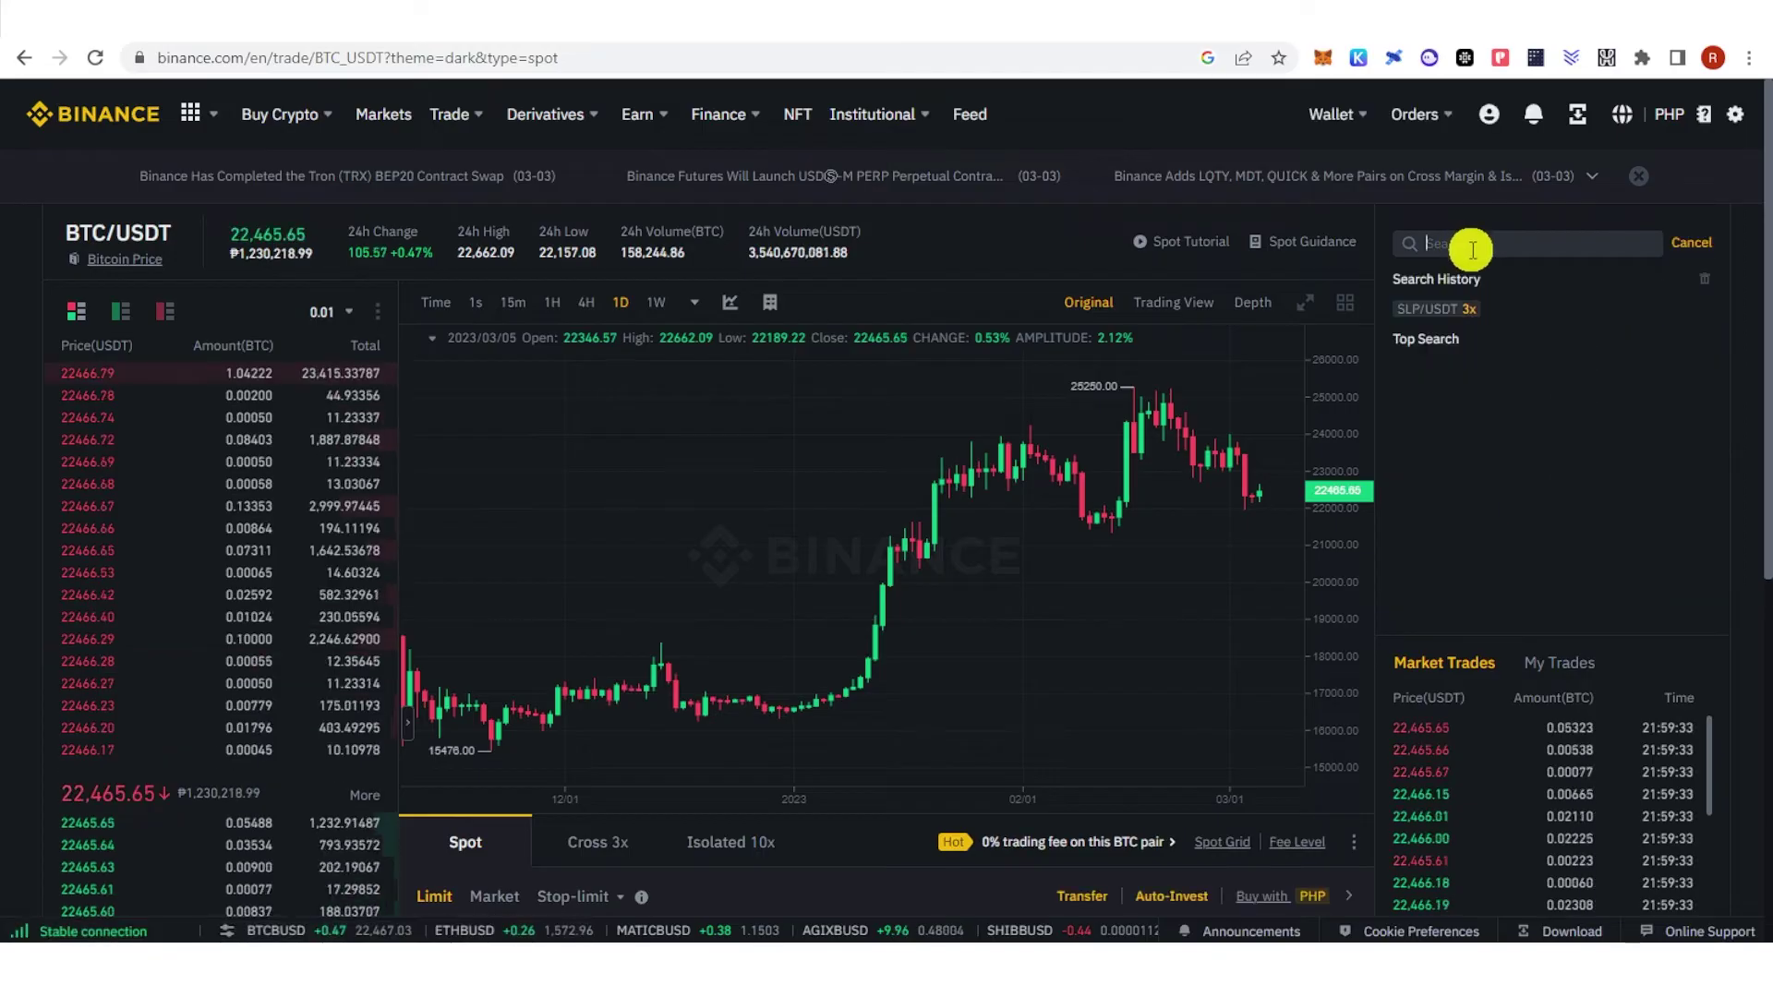
type("slp")
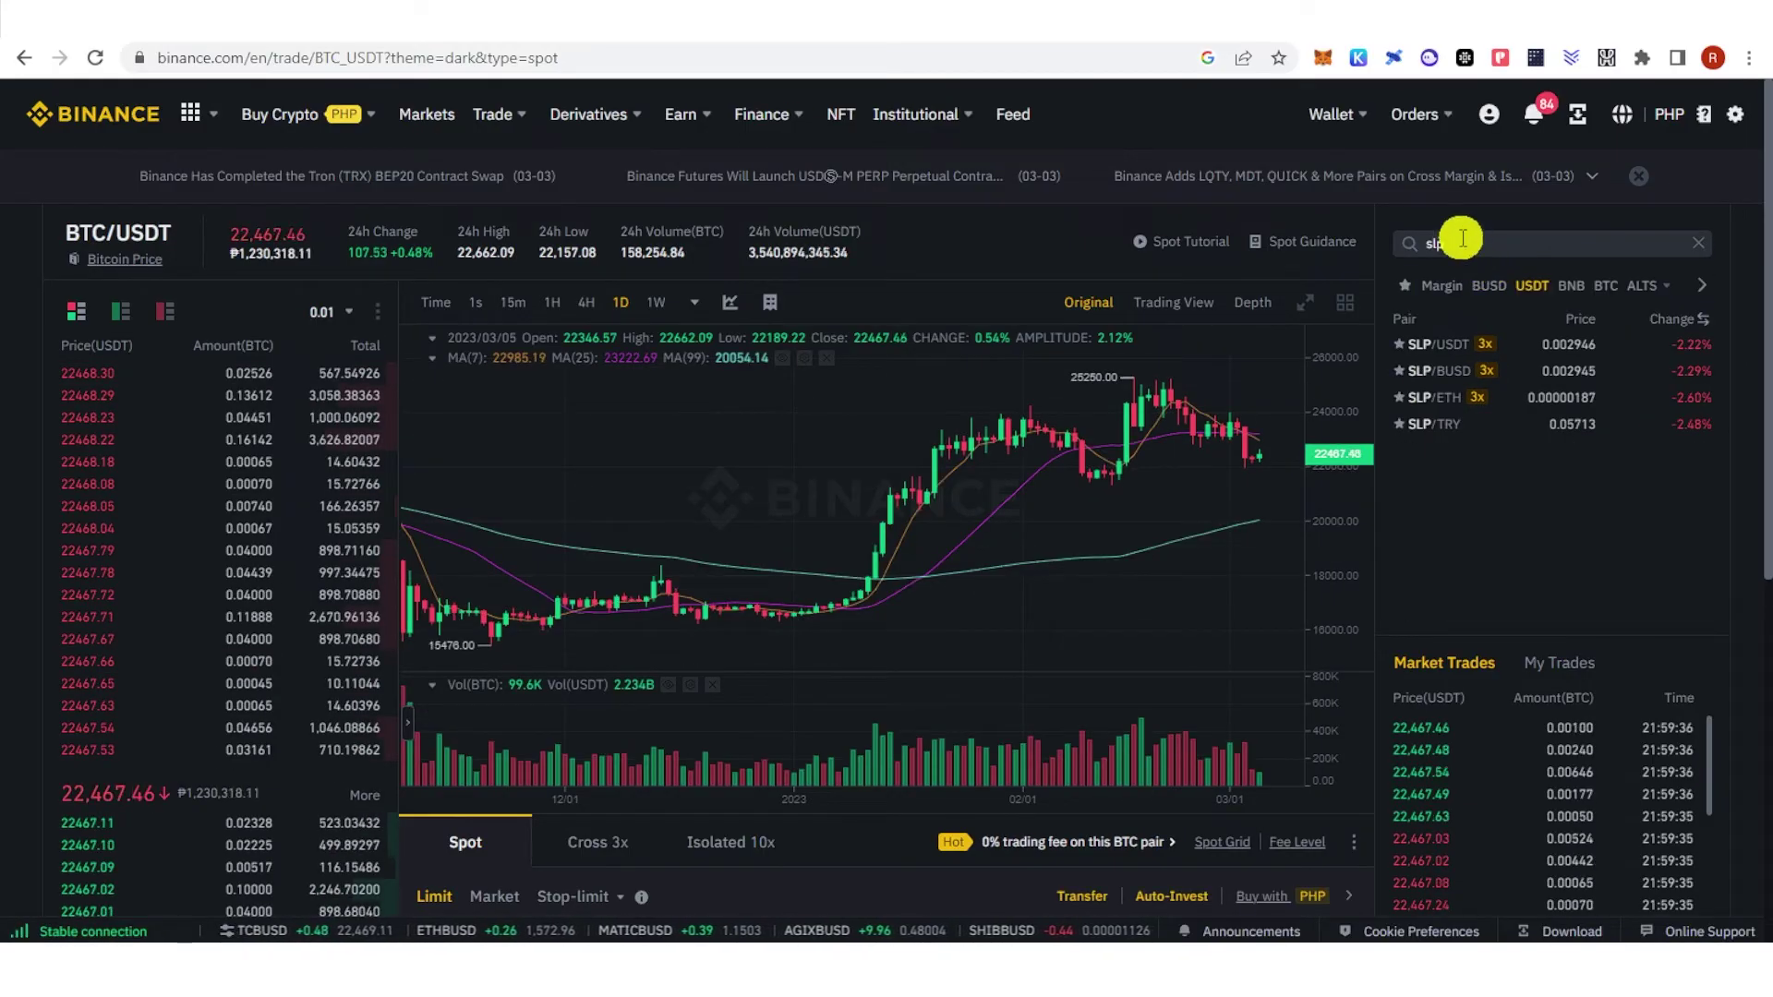
left_click(1444, 343)
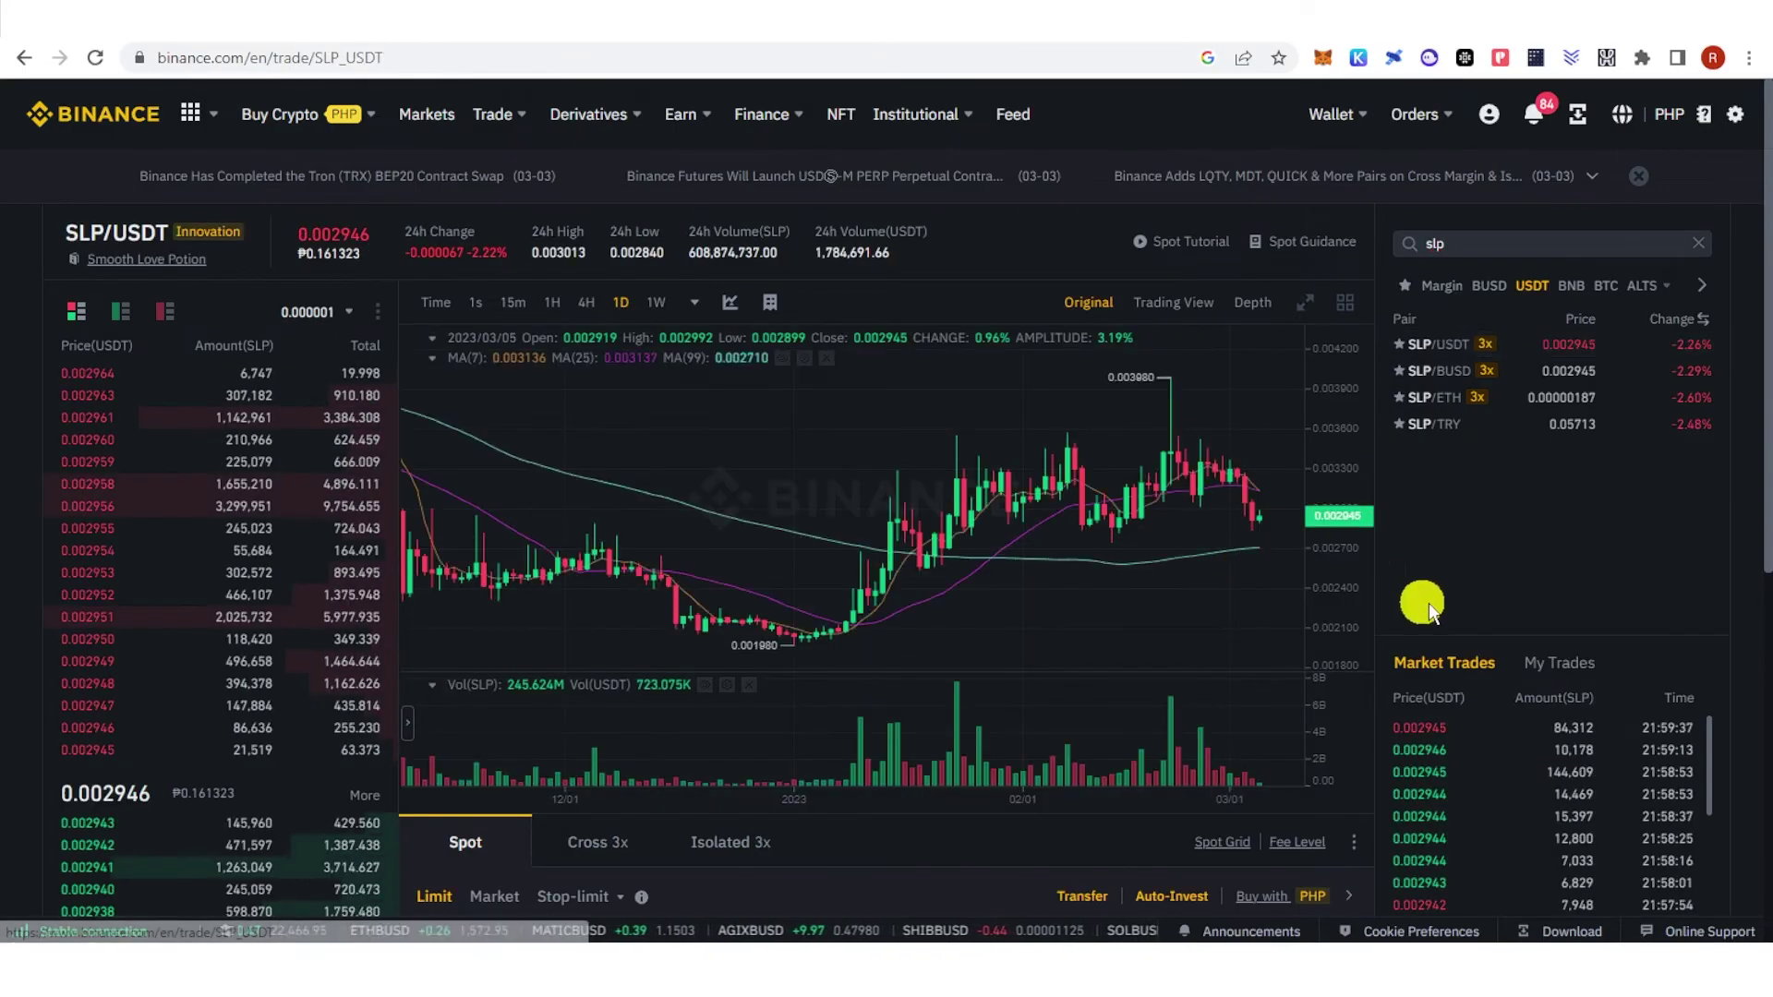
scroll(1364, 786, "down", 2)
scroll(1365, 784, "down", 1)
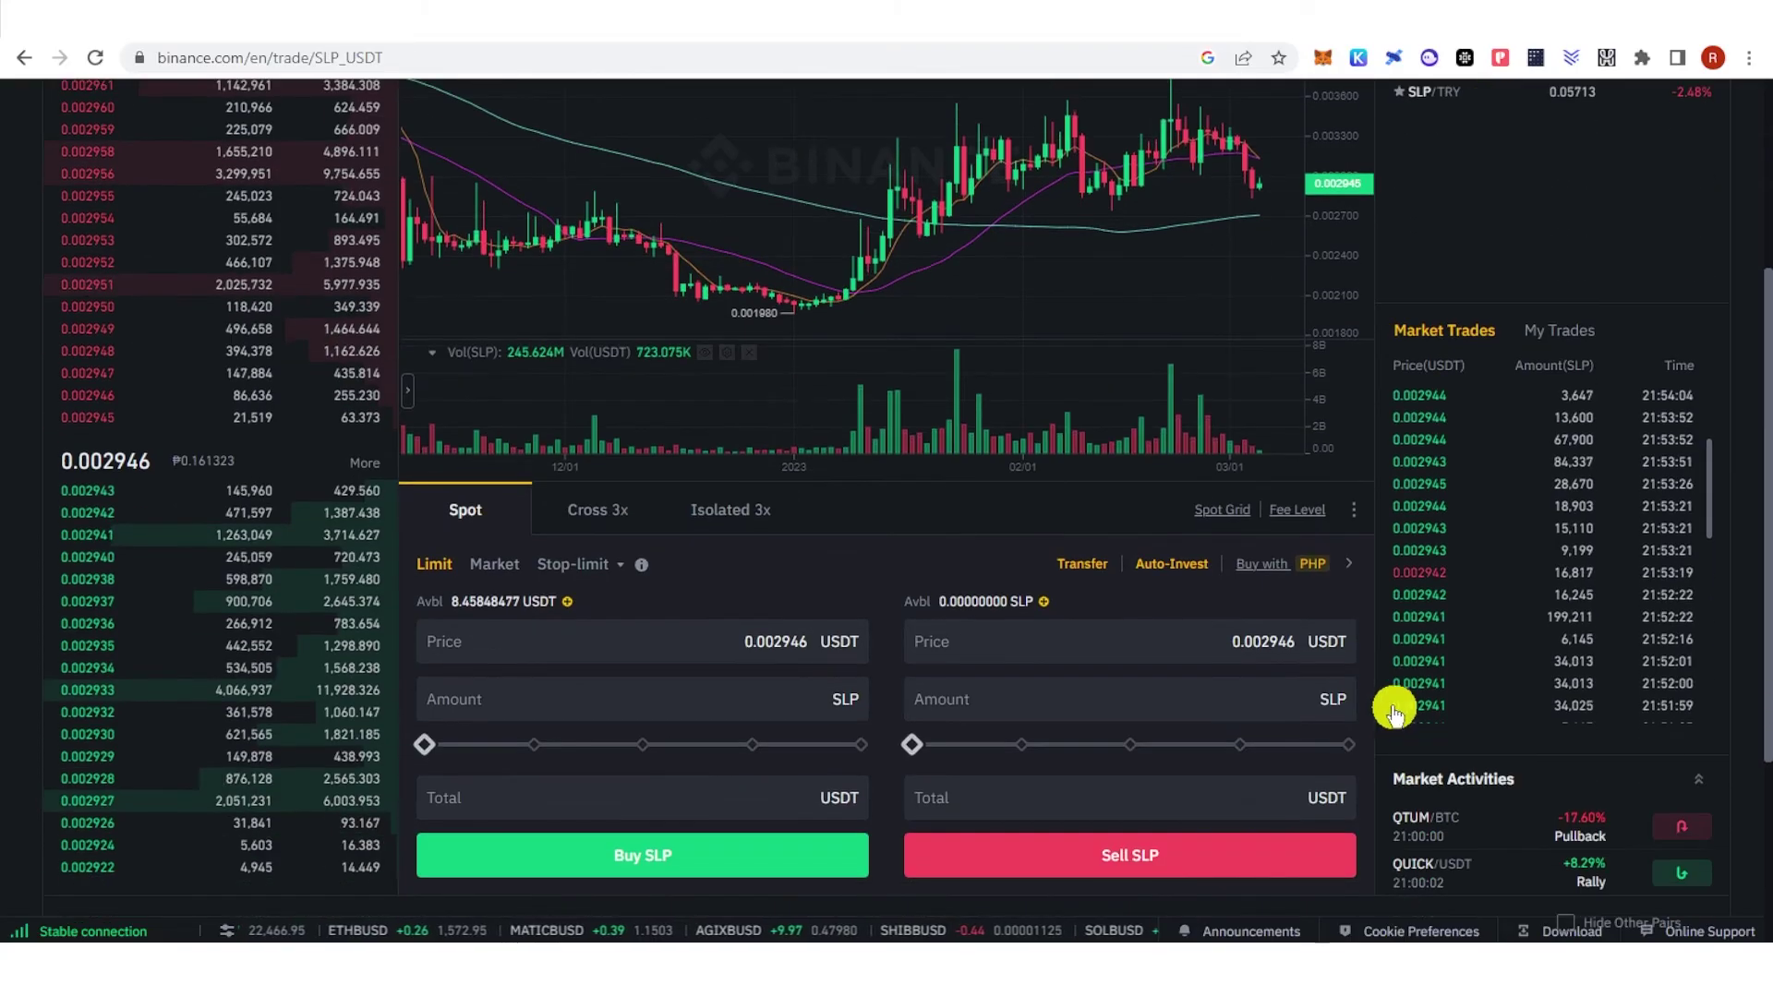
scroll(1385, 693, "down", 1)
Fill the limit sell form with 5000 SLP at 0.0033 USDT, totalling 16.5 USDT
left_click(1206, 587)
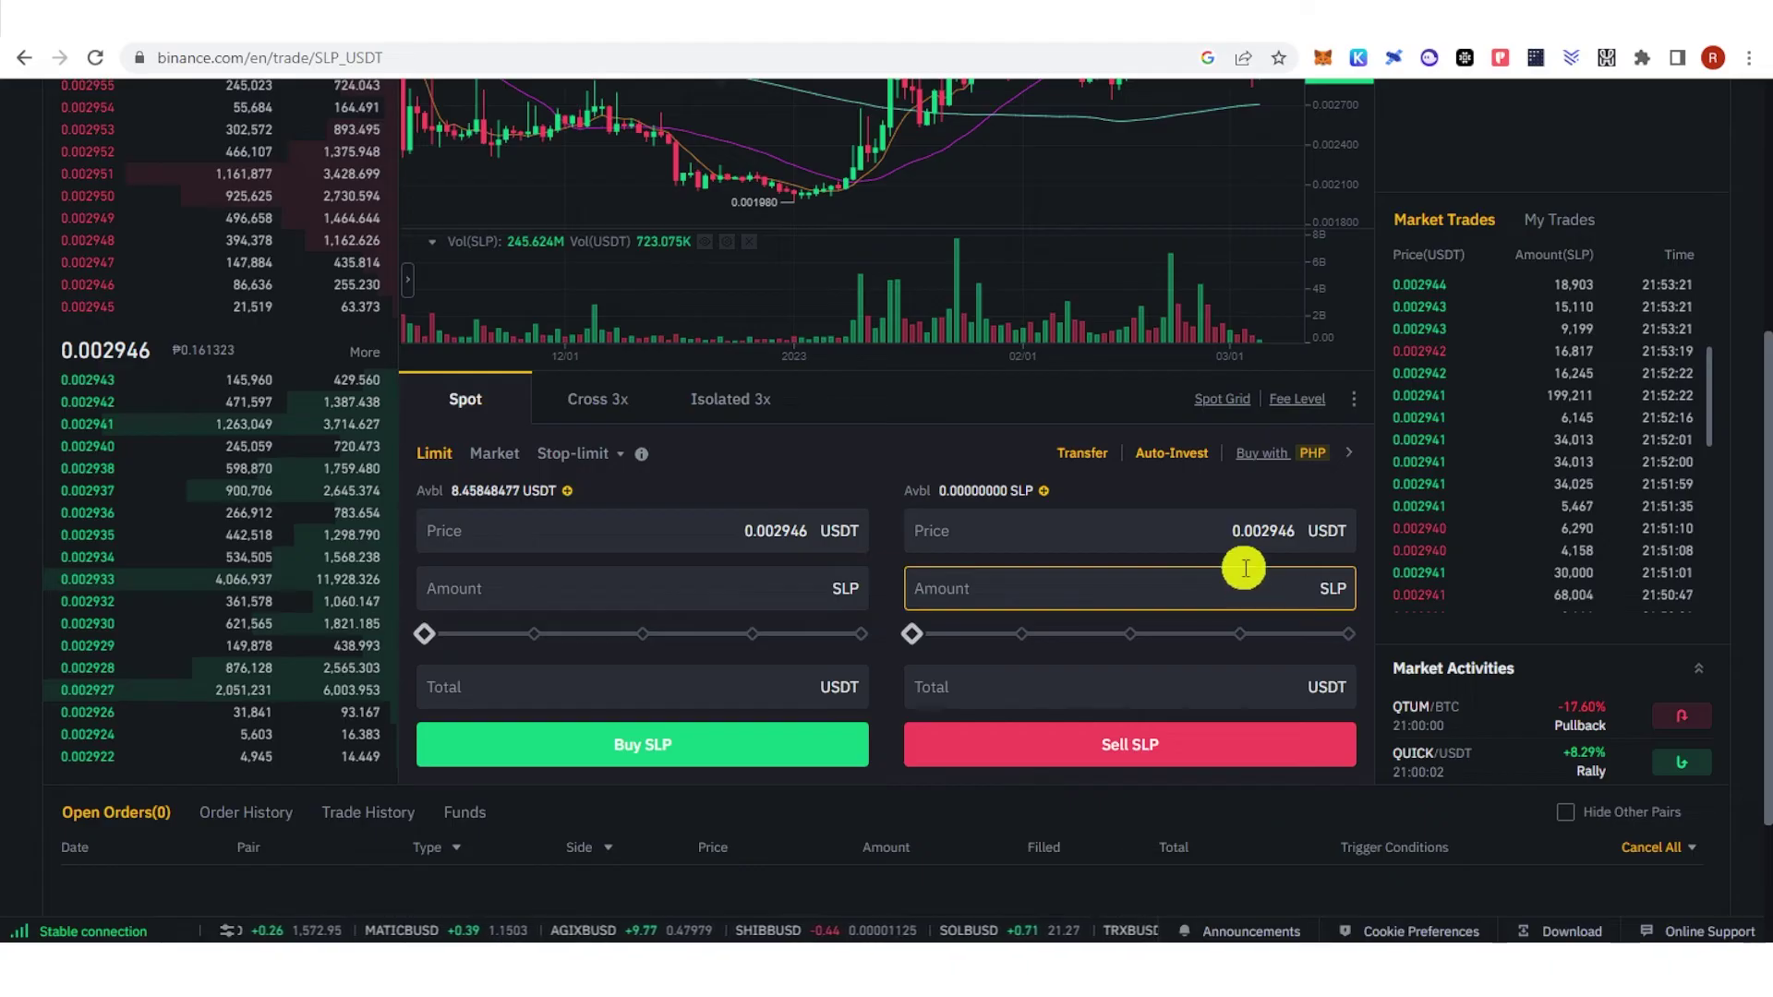
type("5000")
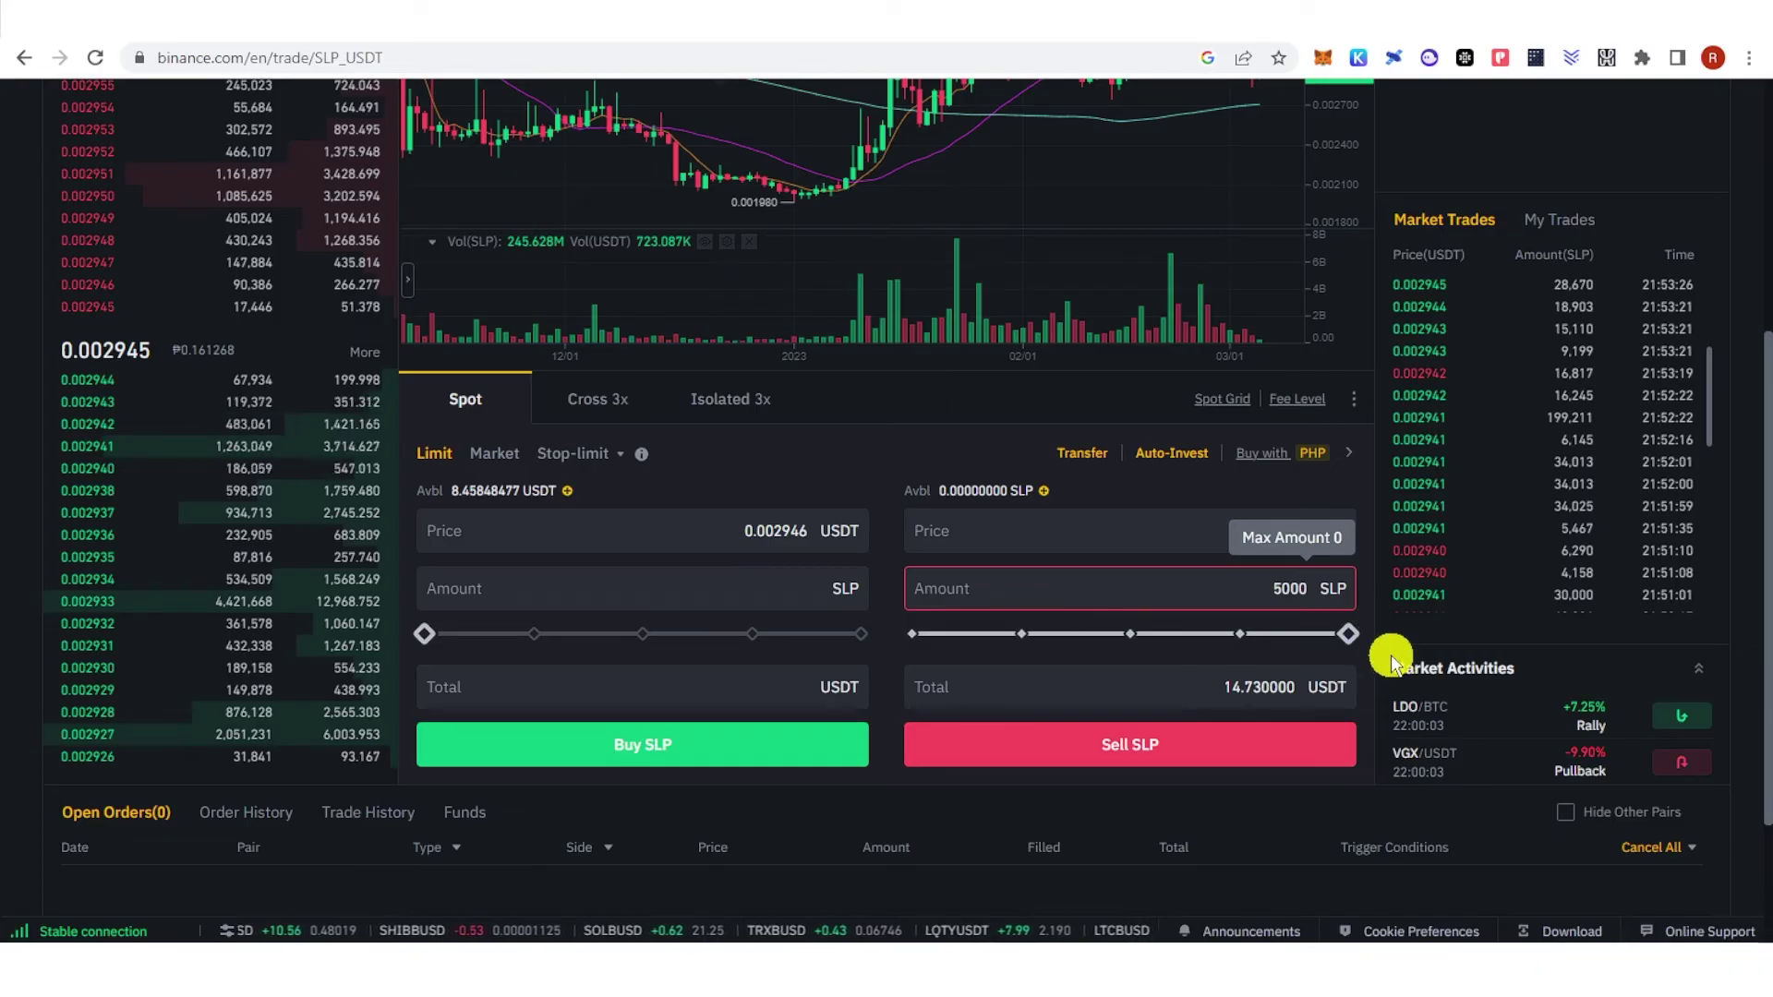
left_click(1263, 532)
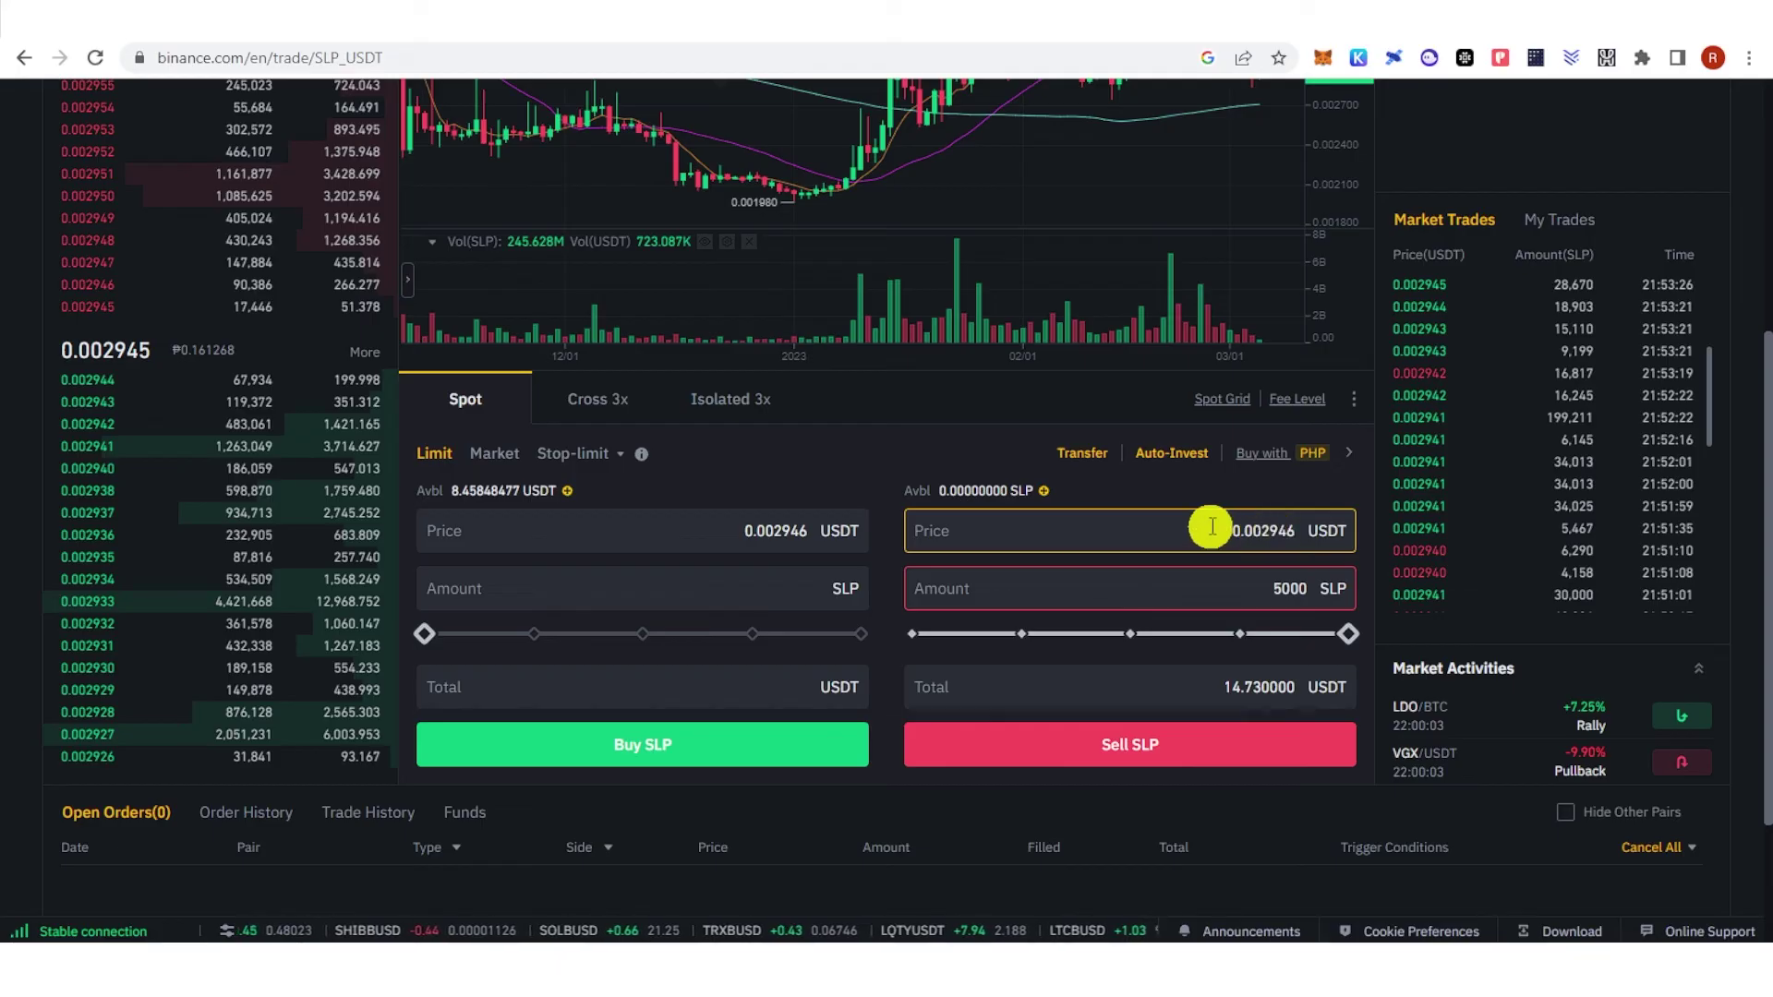
scroll(1274, 530, "up", 3)
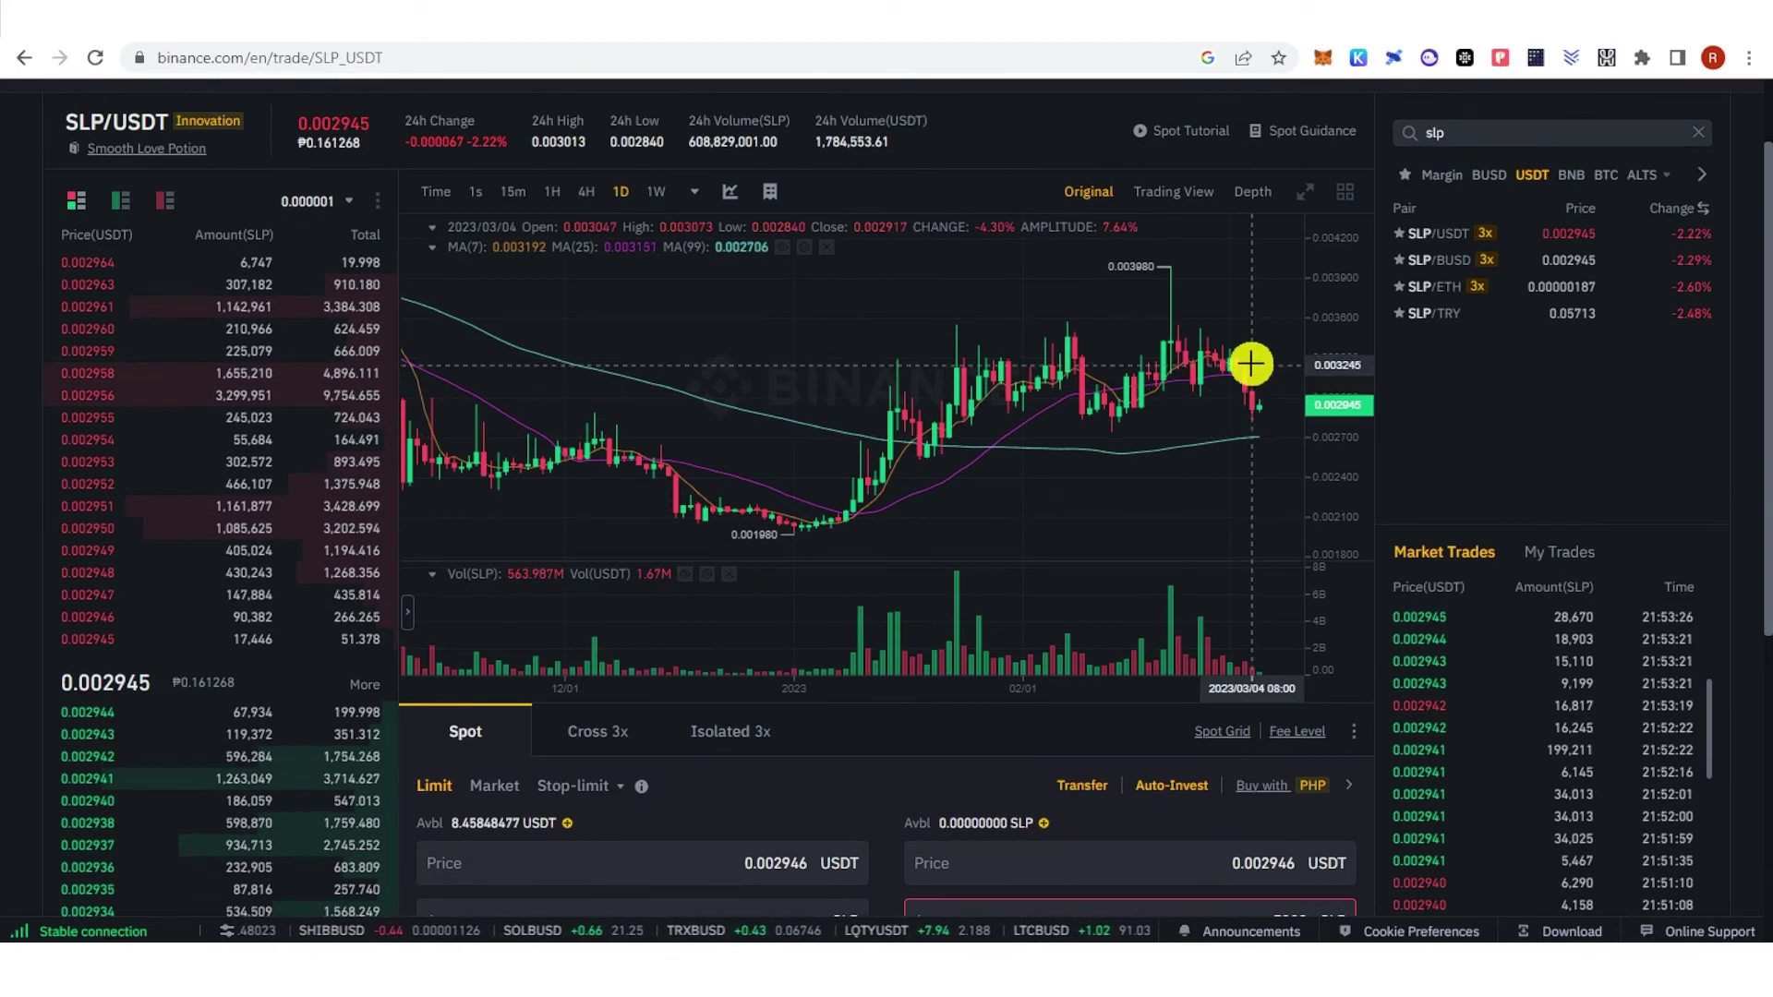
scroll(1228, 565, "down", 2)
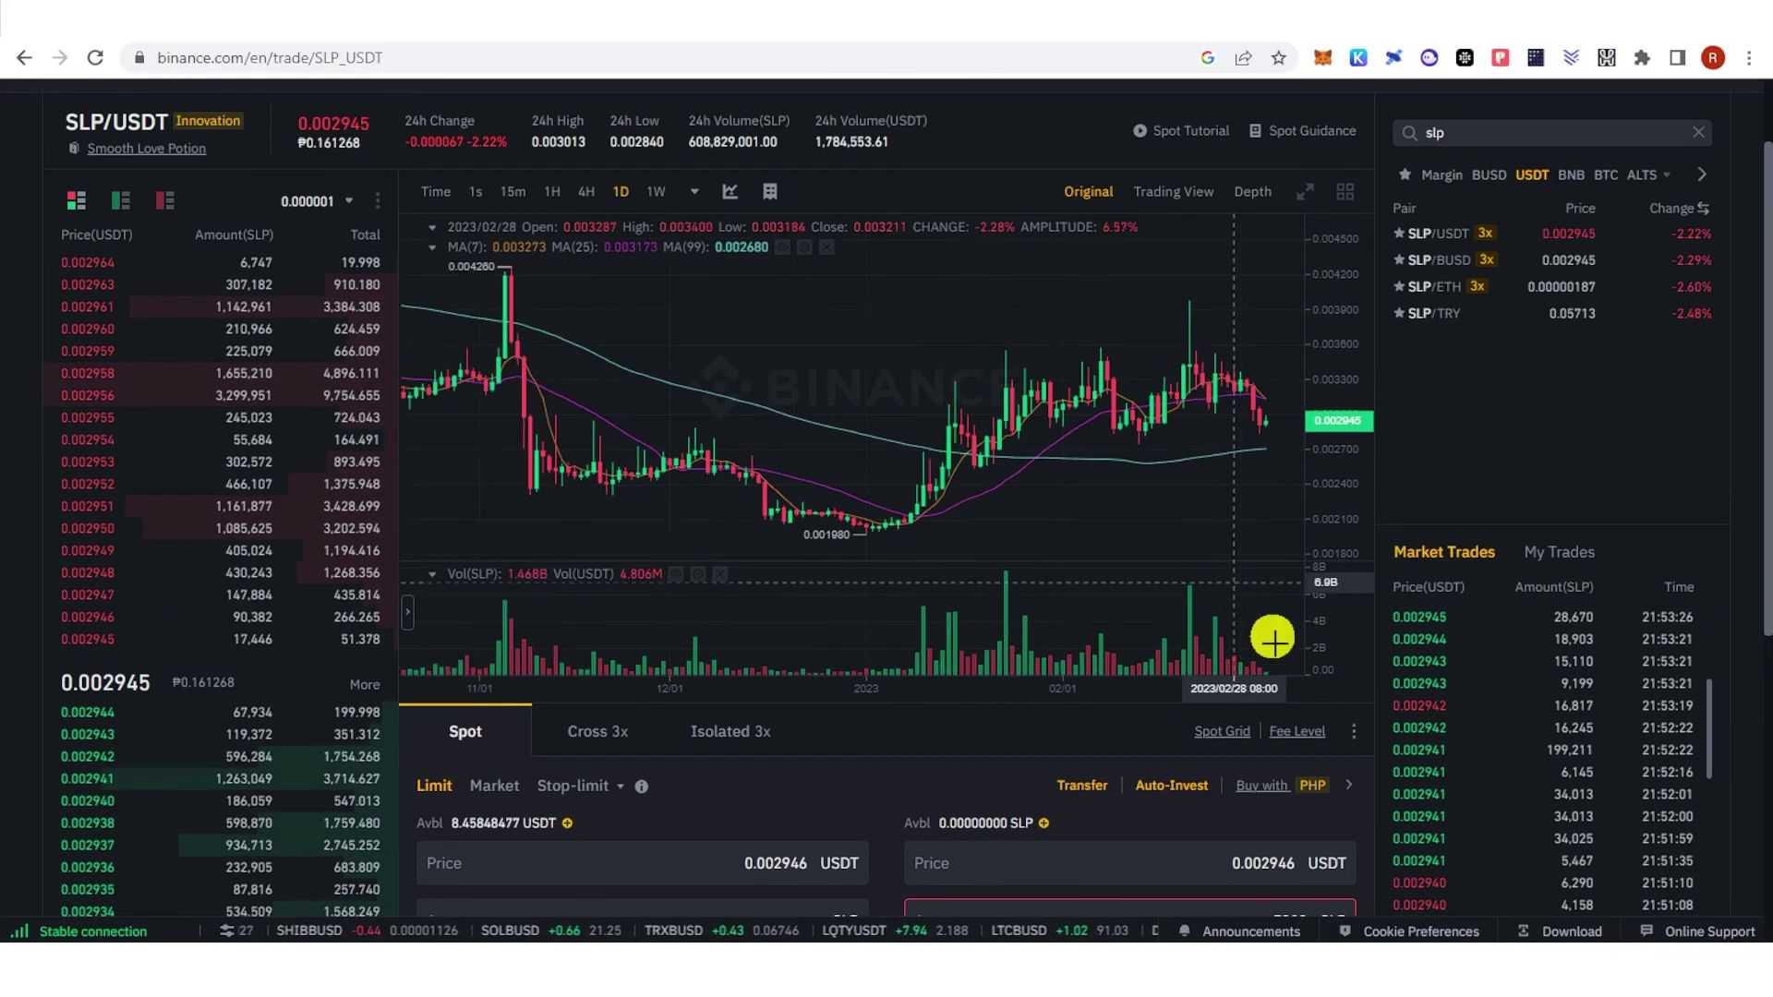
scroll(1343, 801, "down", 1)
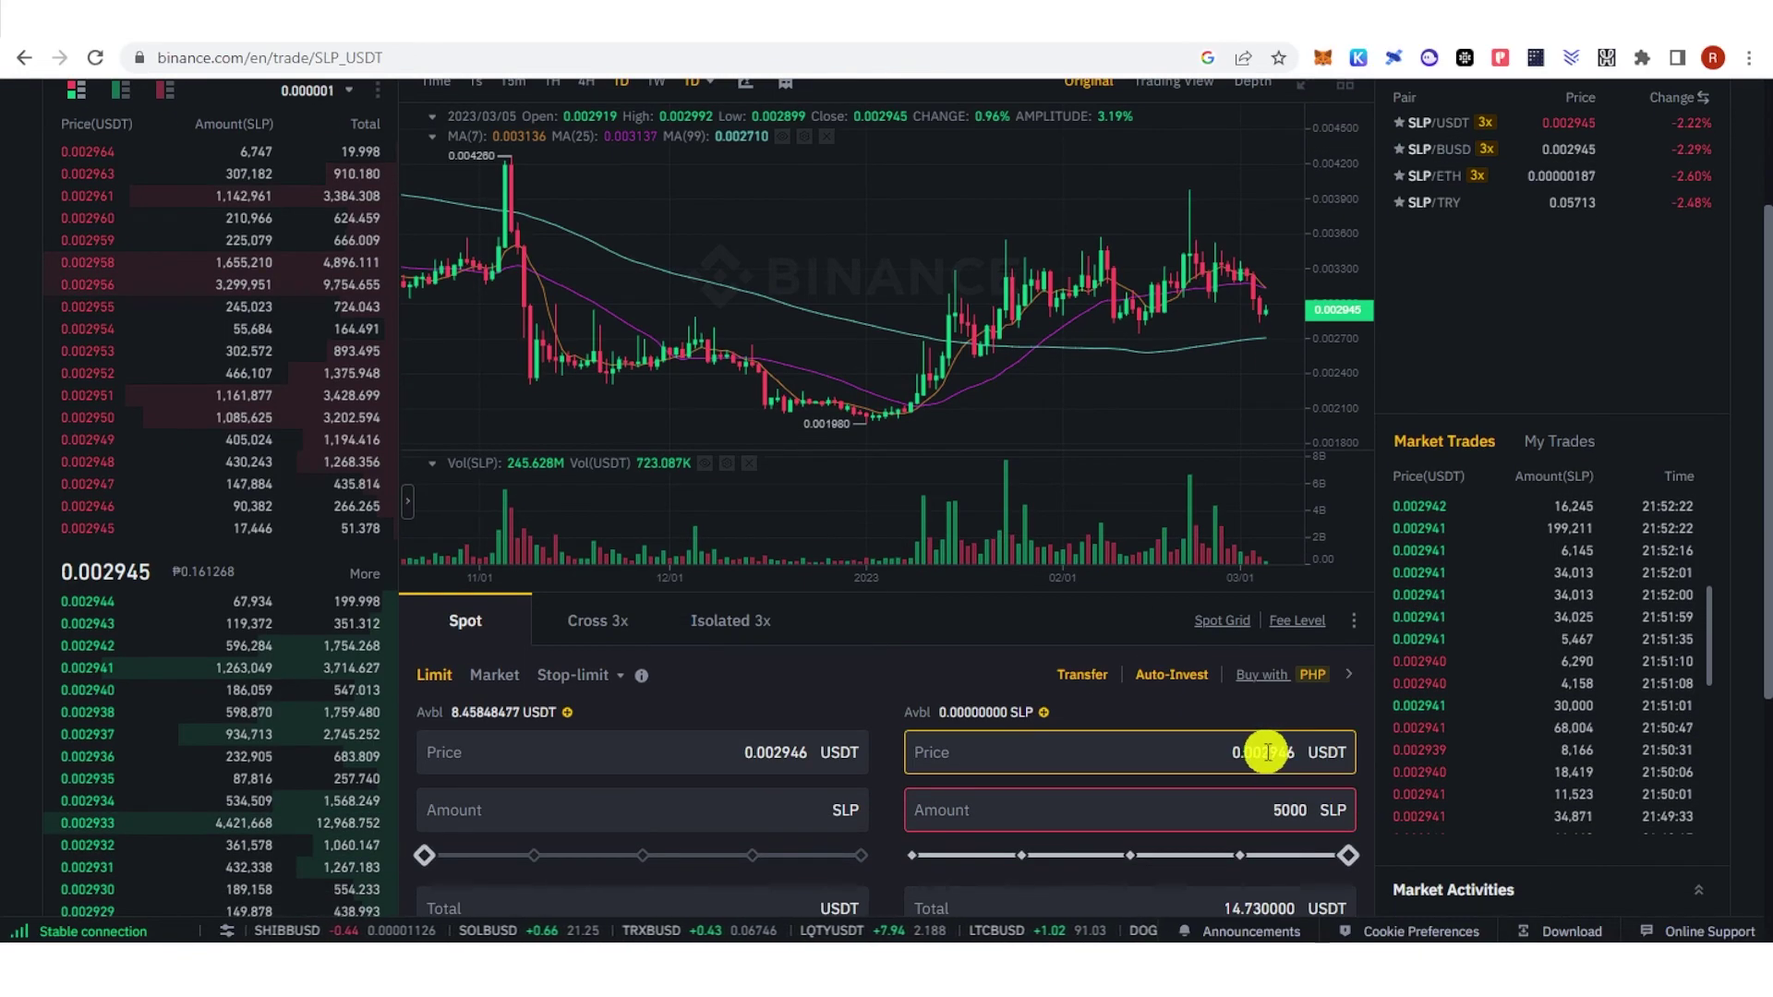
double_click(1280, 753)
type("33")
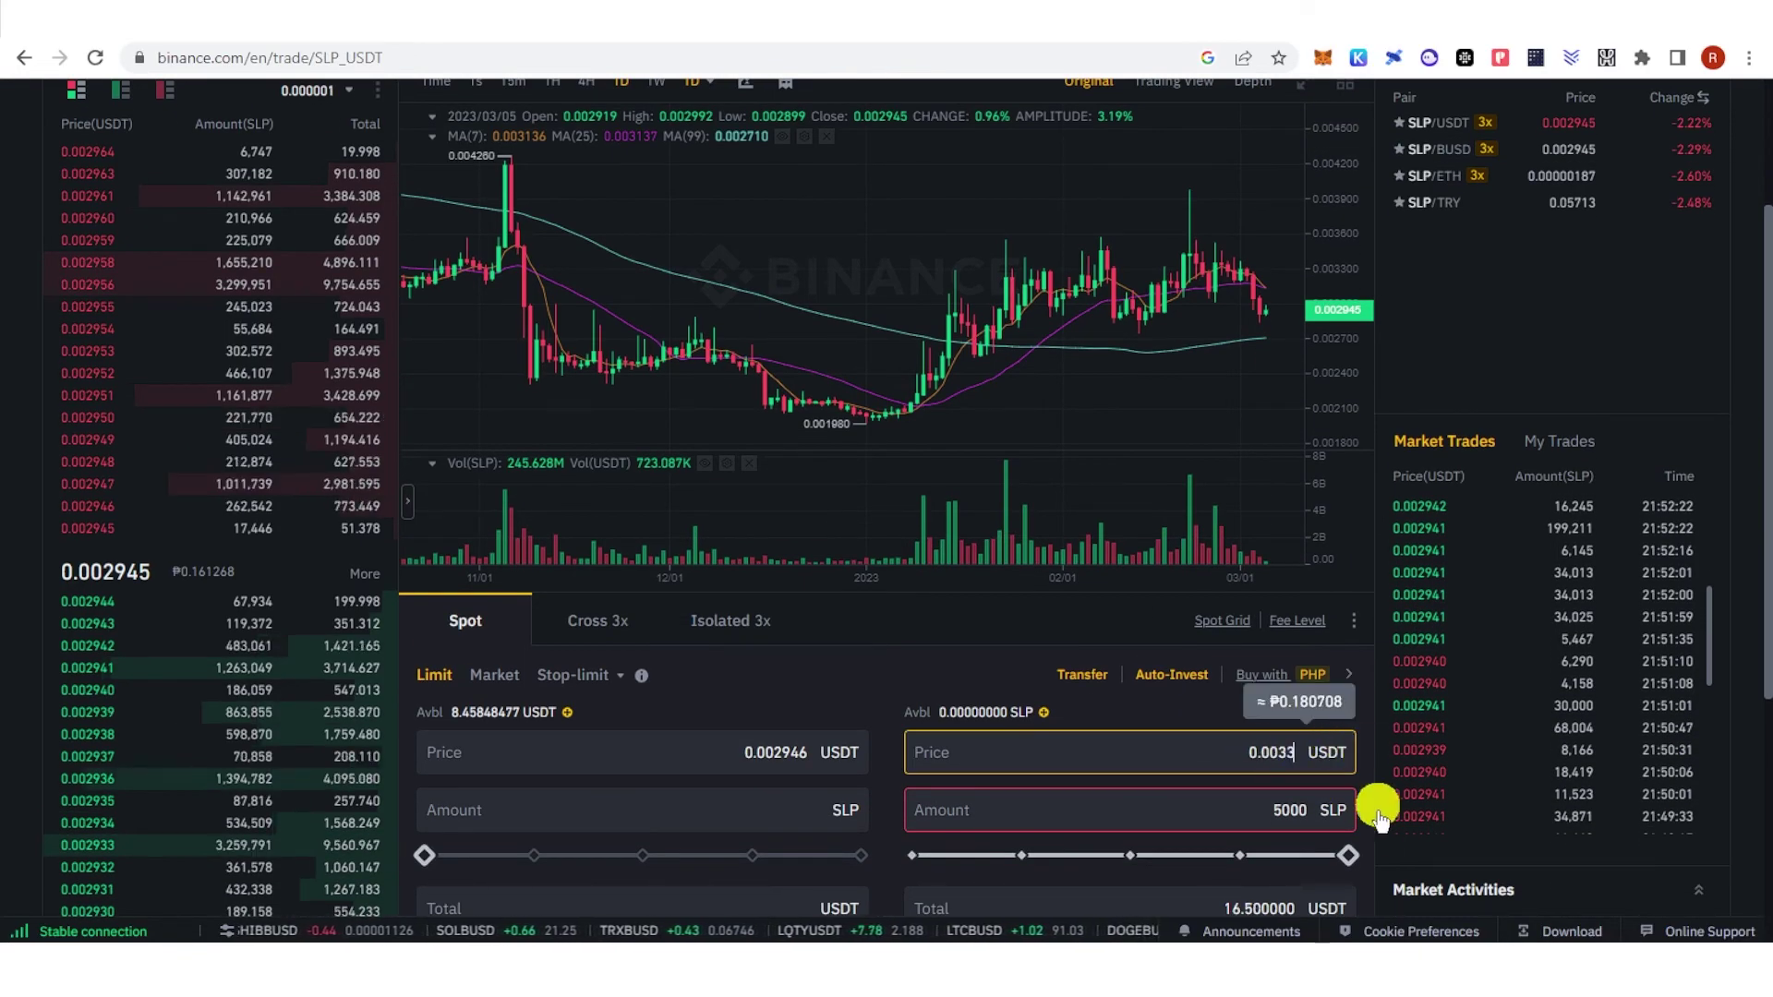
left_click(1384, 849)
scroll(1374, 807, "down", 2)
scroll(1374, 808, "down", 2)
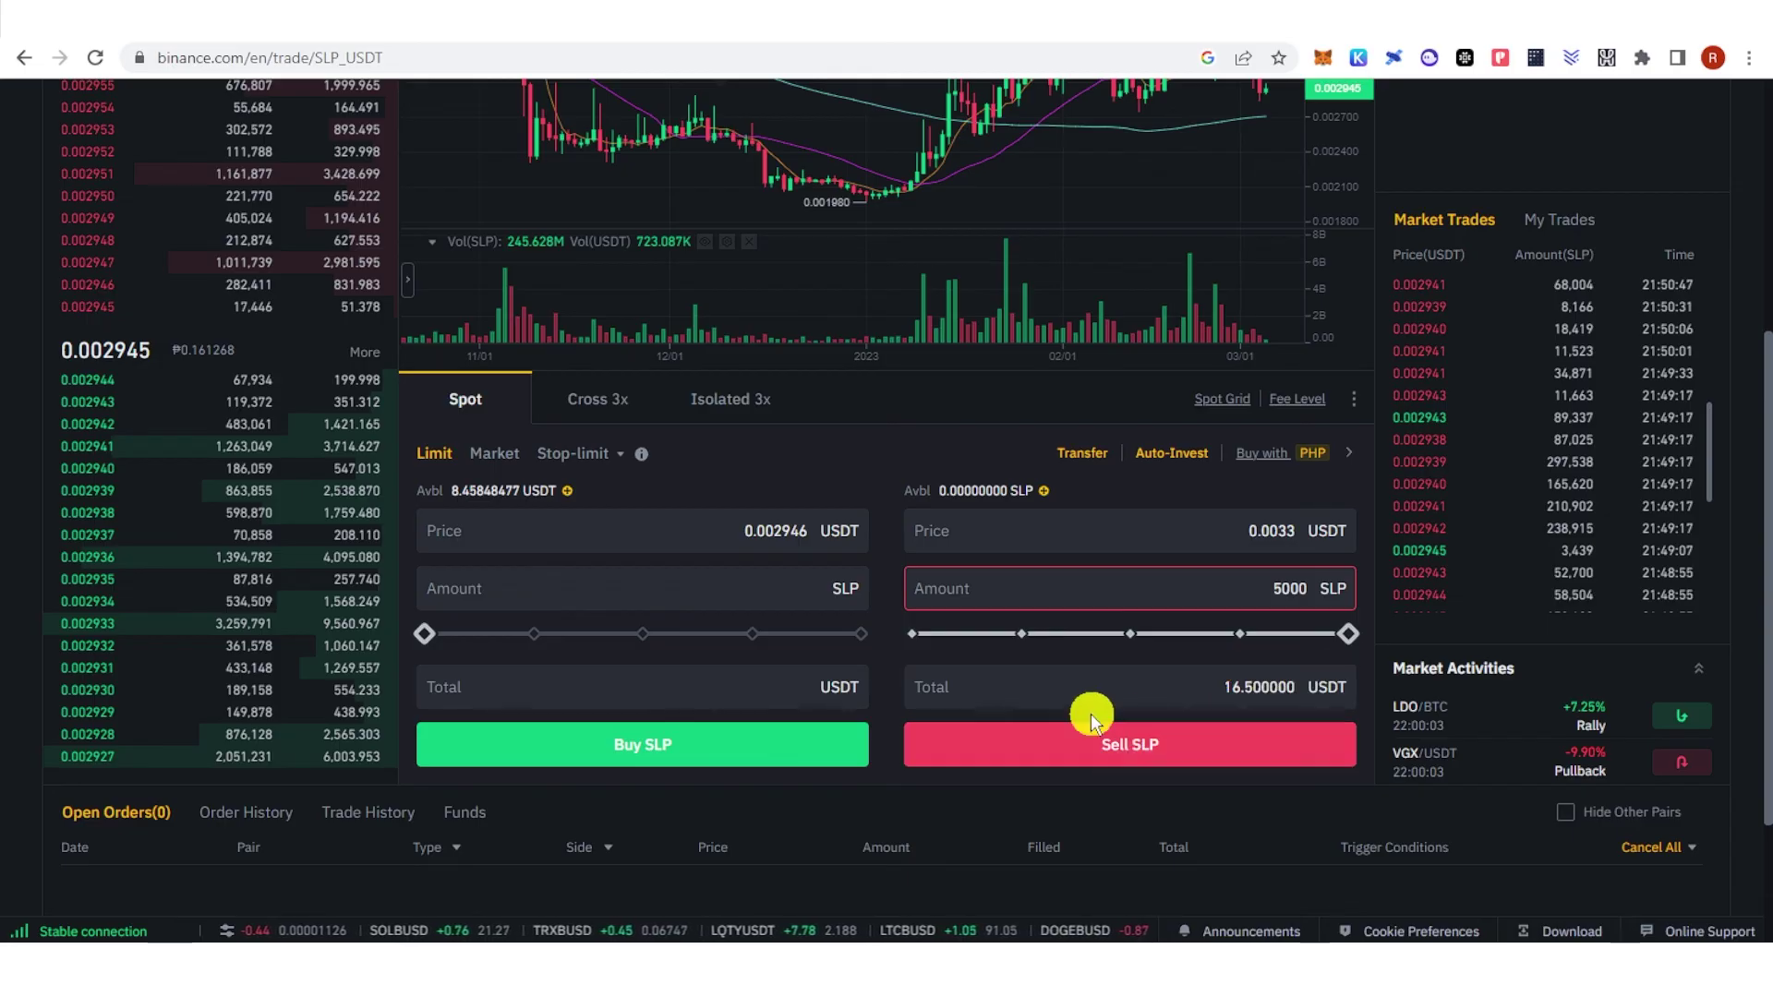
scroll(1228, 813, "down", 1)
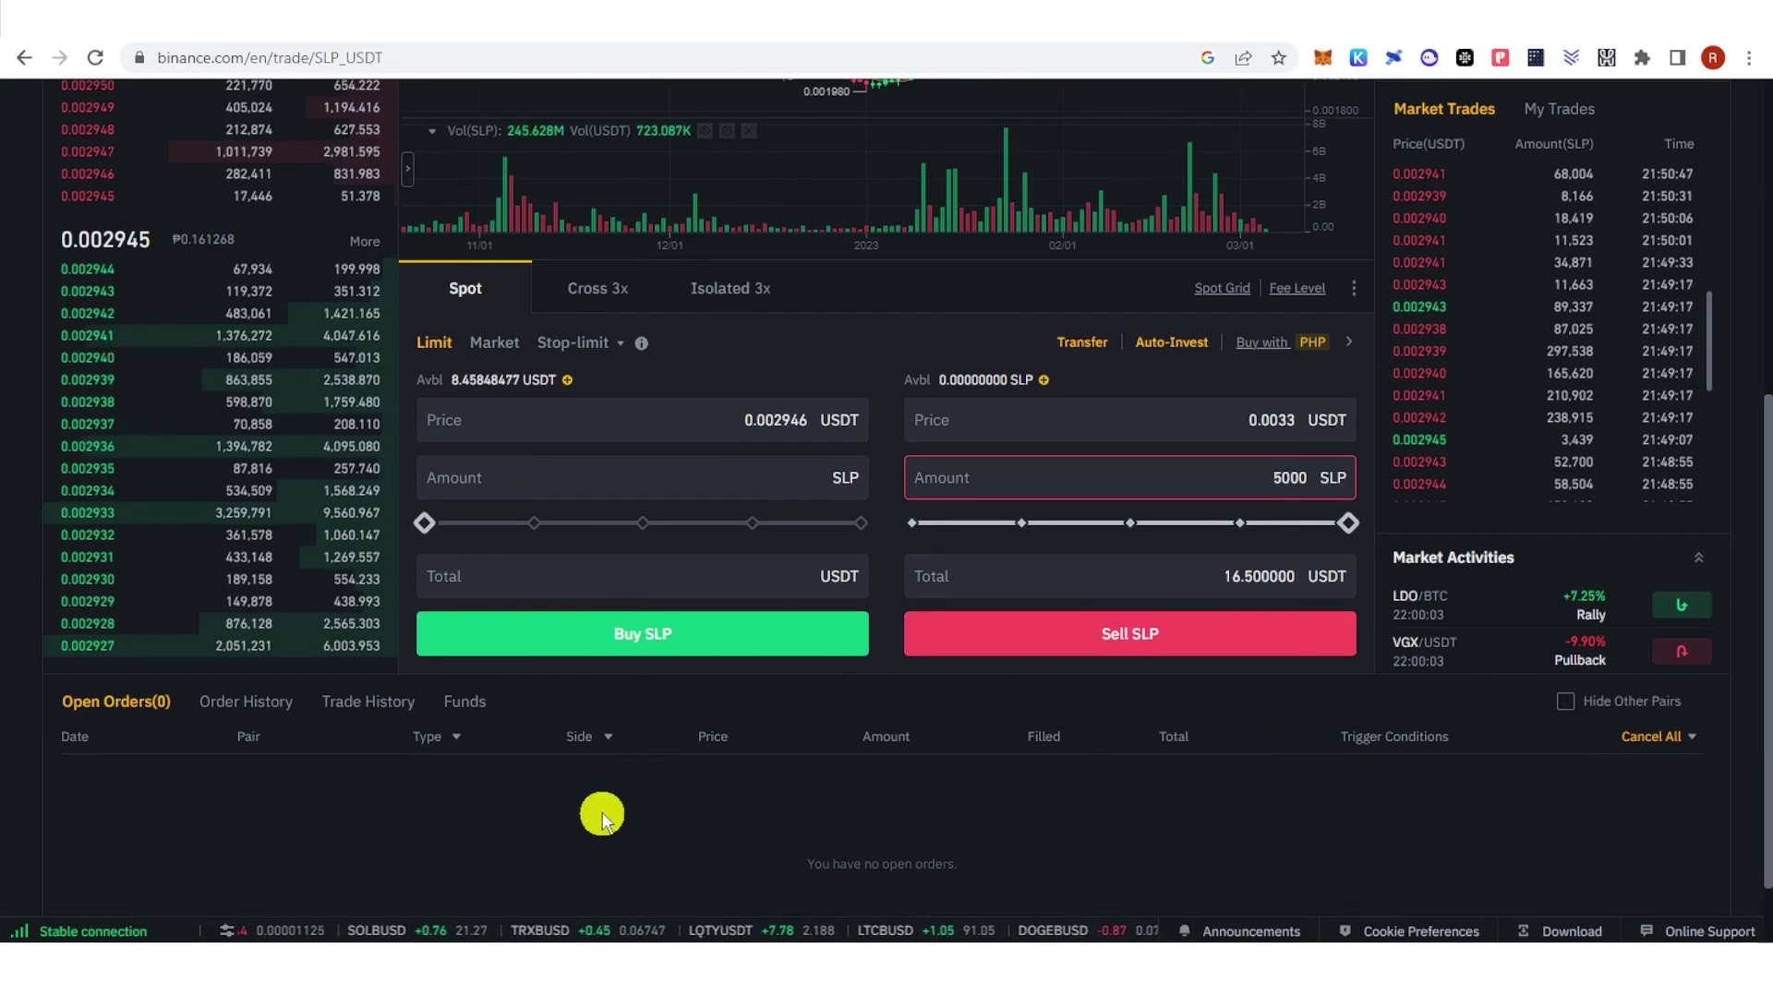
scroll(1412, 512, "up", 4)
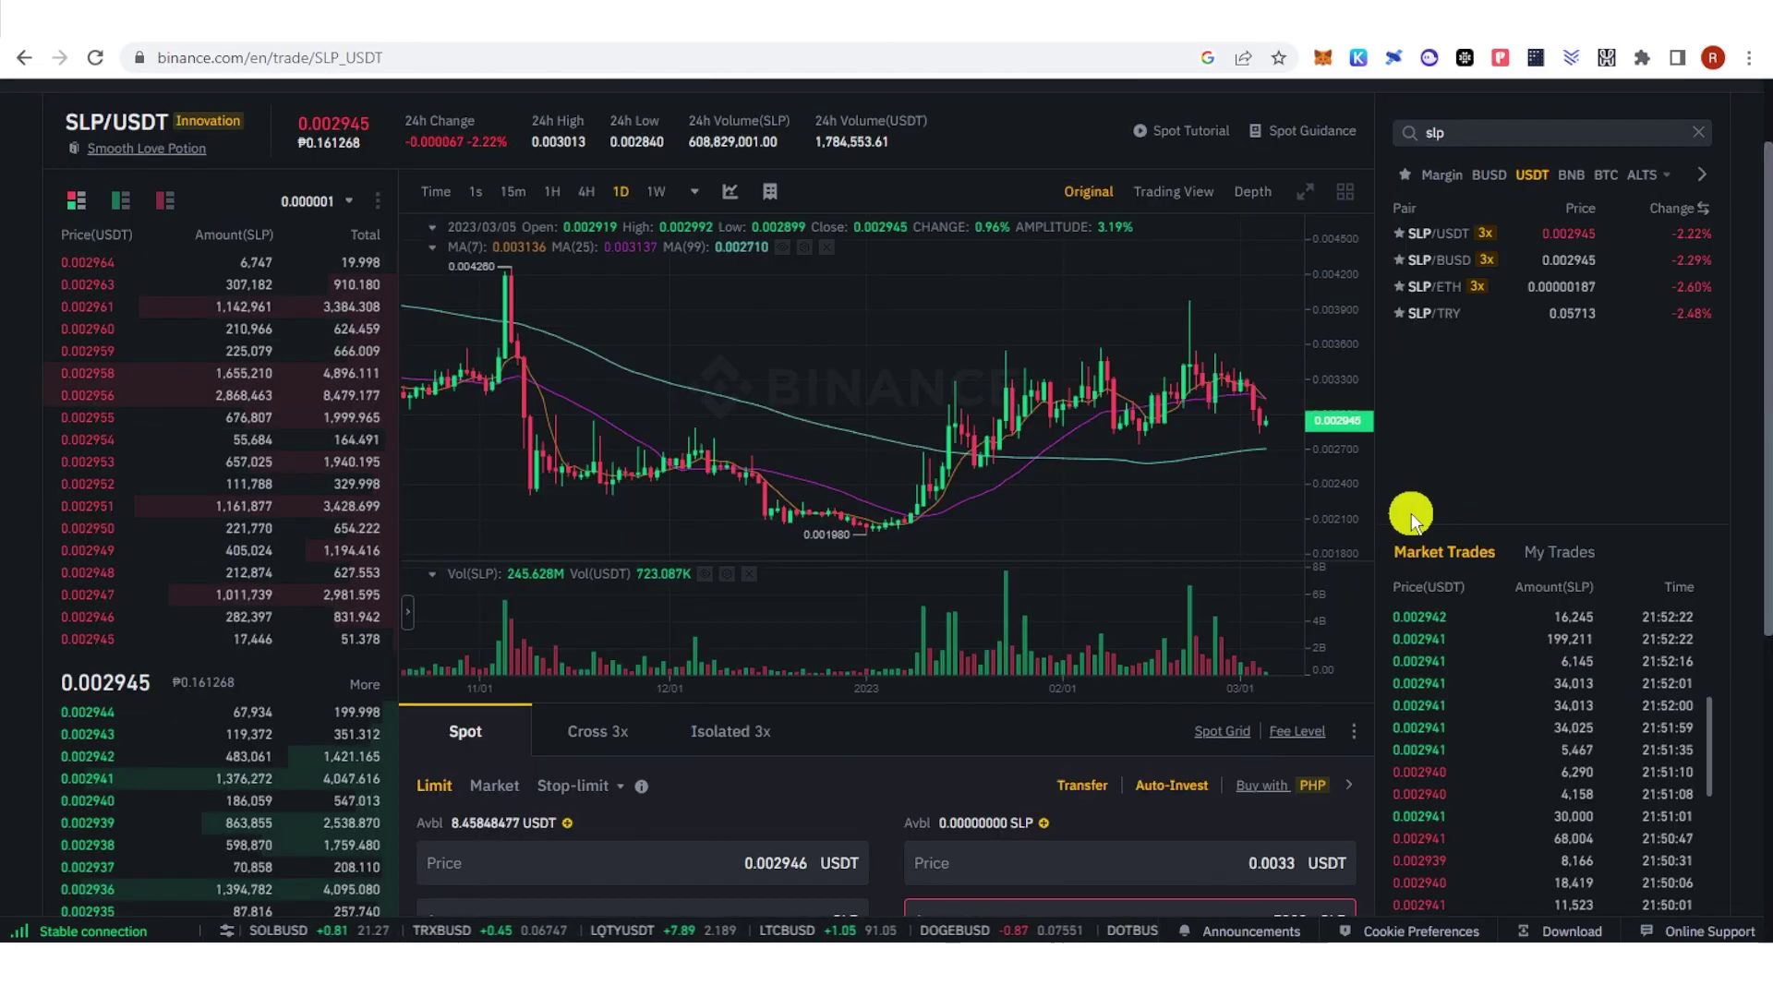